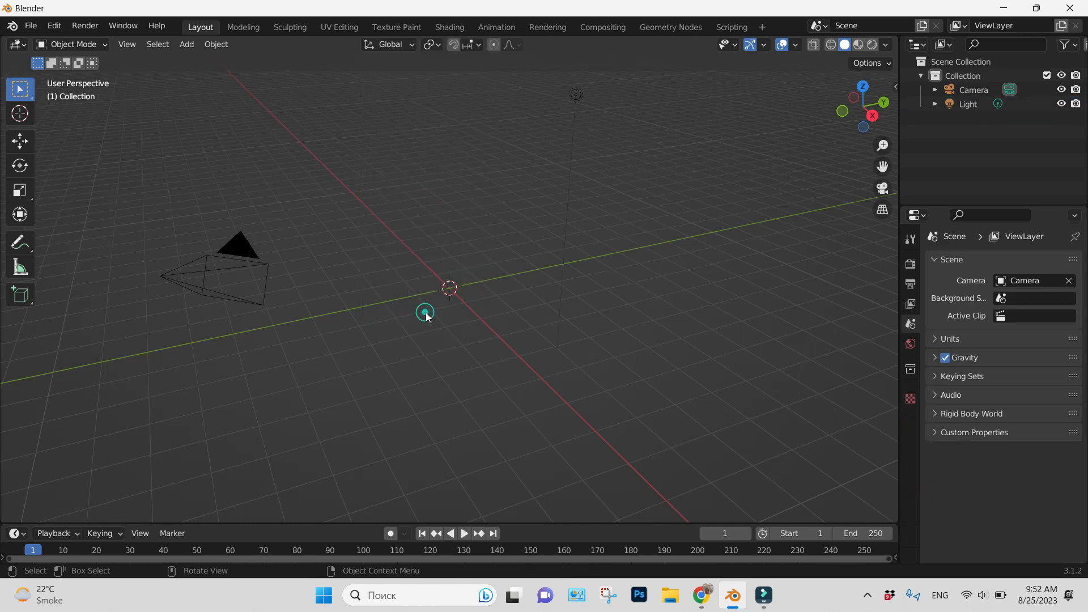
Add a monkey mesh and shrink it to about 0.53 in Y and 0.56 in Z
{"action": "left_click", "coordinate": [189, 45]}
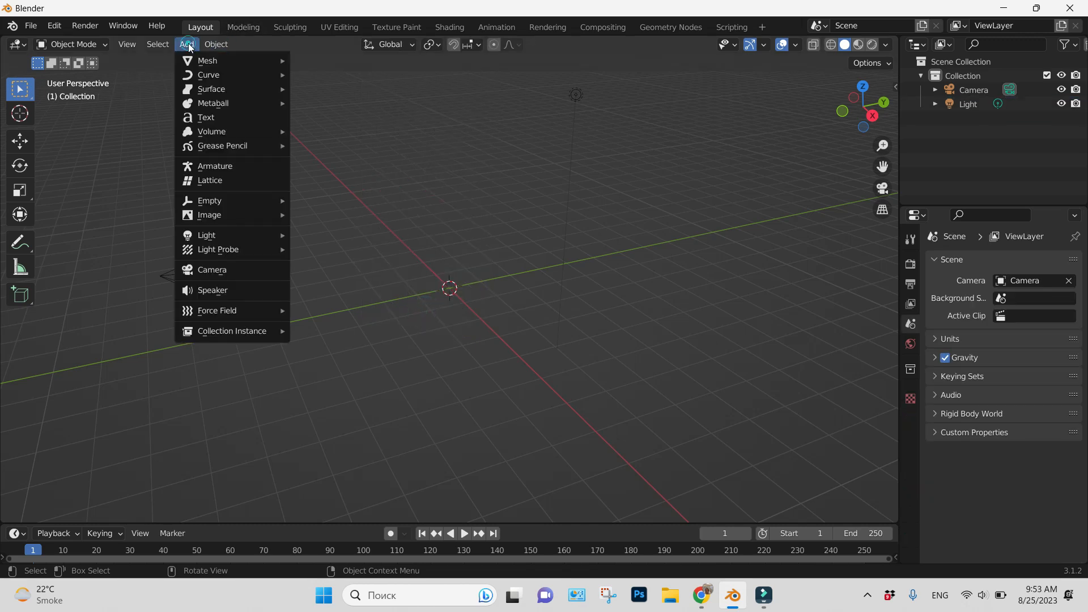
{"action": "mouse_move", "coordinate": [196, 60]}
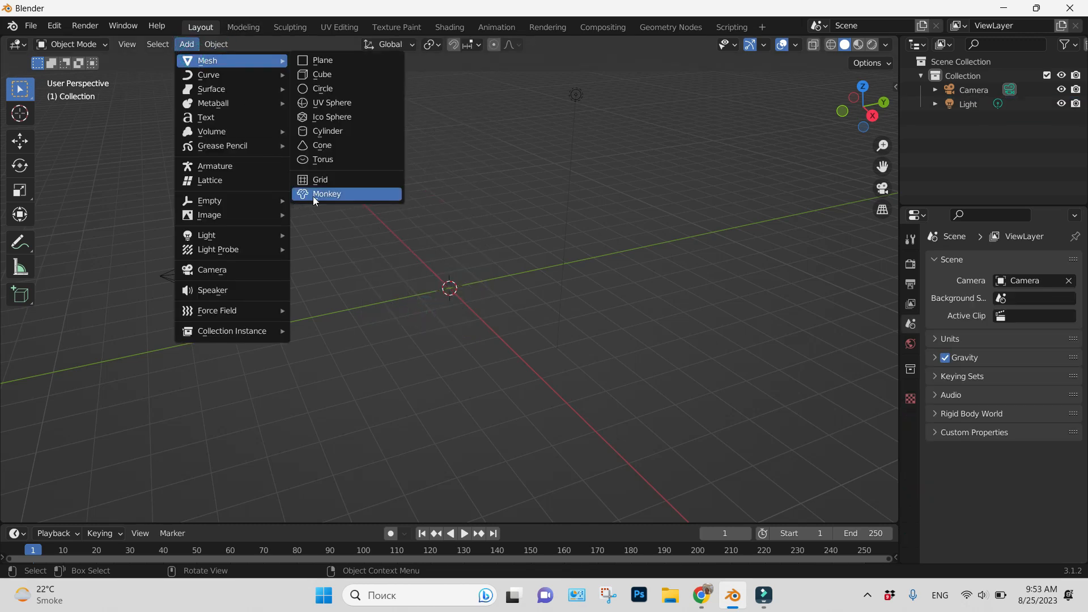
{"action": "left_click", "coordinate": [331, 194]}
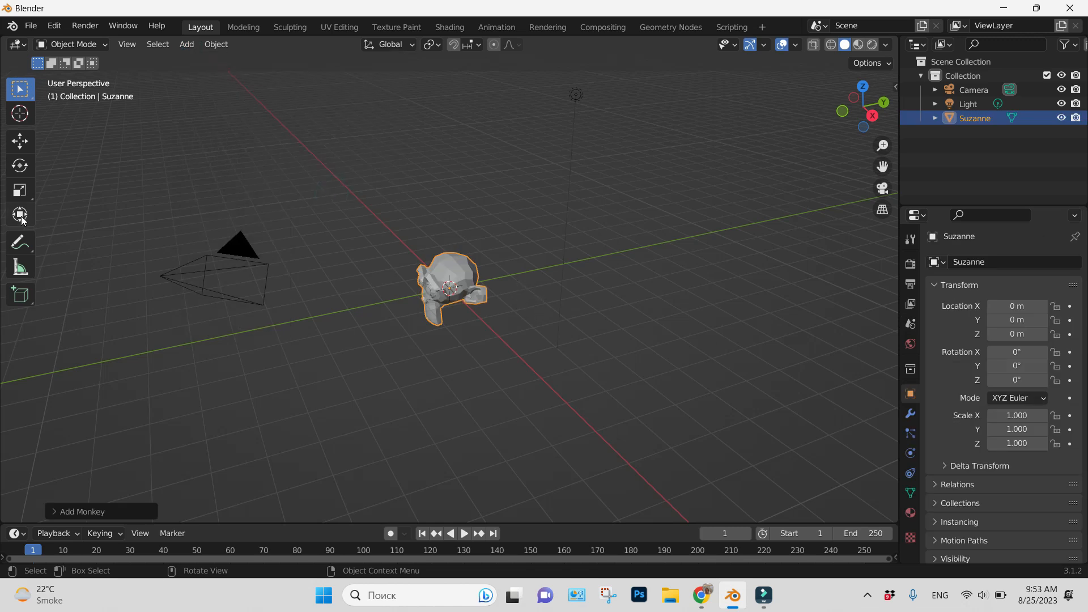
{"action": "left_click", "coordinate": [20, 190]}
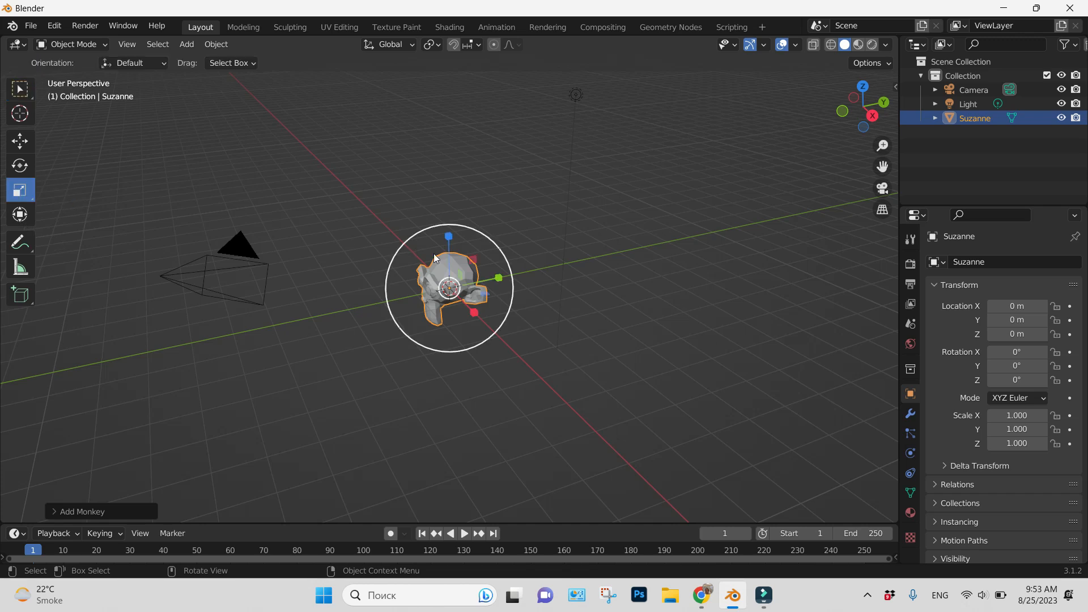
{"action": "mouse_move", "coordinate": [499, 277]}
{"action": "left_mouse_down"}
{"action": "mouse_move", "coordinate": [472, 284]}
{"action": "mouse_move", "coordinate": [449, 257]}
{"action": "mouse_move", "coordinate": [493, 279]}
{"action": "left_mouse_up"}
Move the monkey to about X 6.19 m, Y 5.93 m and scale it to about 0.50 in X and 0.35 in Z
{"action": "left_click", "coordinate": [20, 141]}
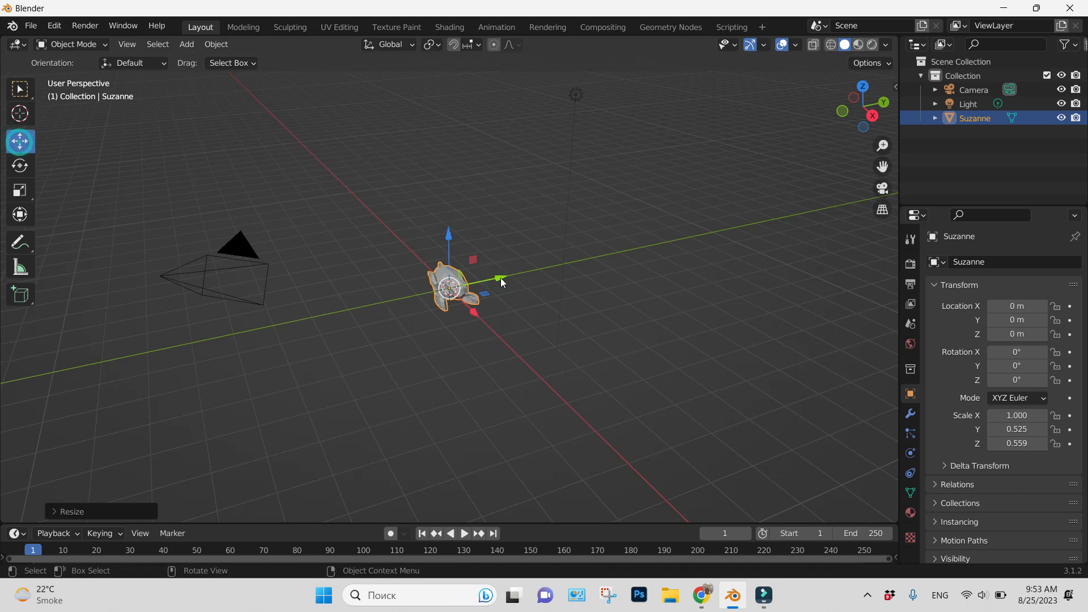
{"action": "left_click_drag", "start_coordinate": [480, 291], "coordinate": [840, 367]}
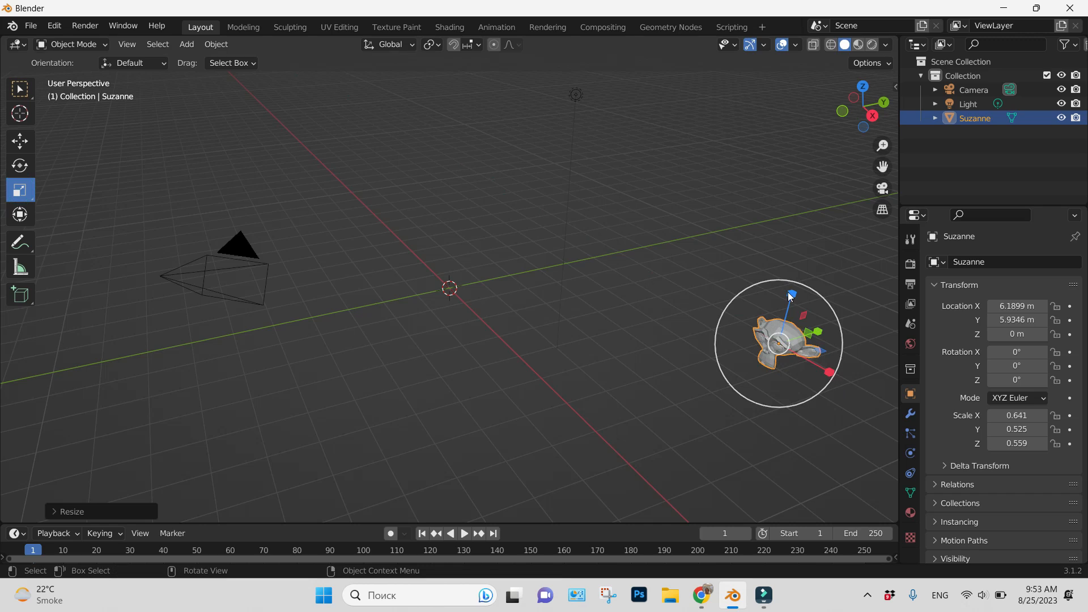
{"action": "left_click_drag", "start_coordinate": [787, 291], "coordinate": [816, 366]}
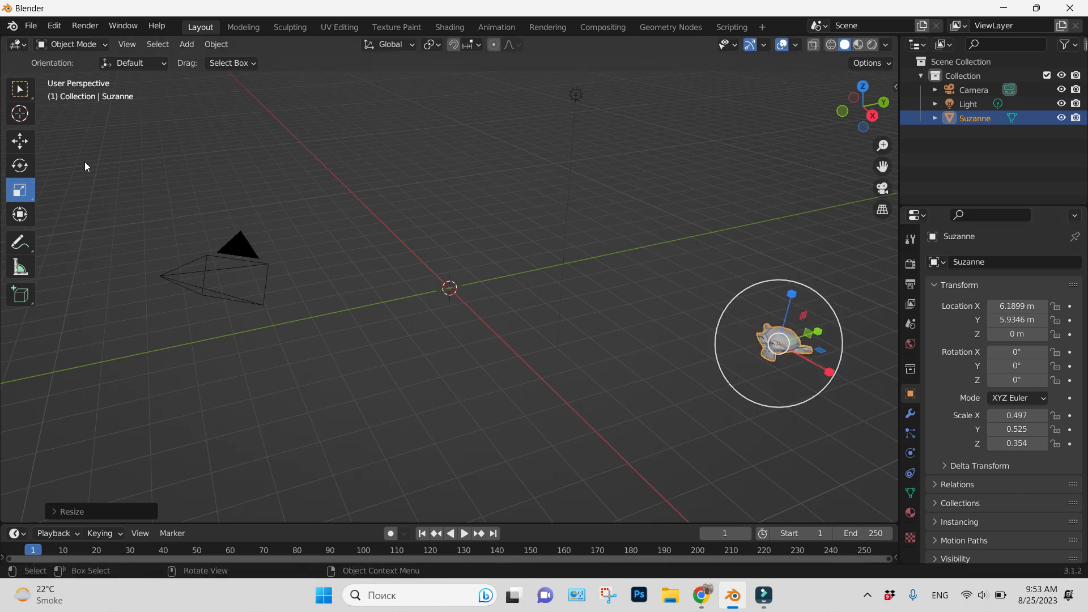
{"action": "left_click", "coordinate": [21, 87]}
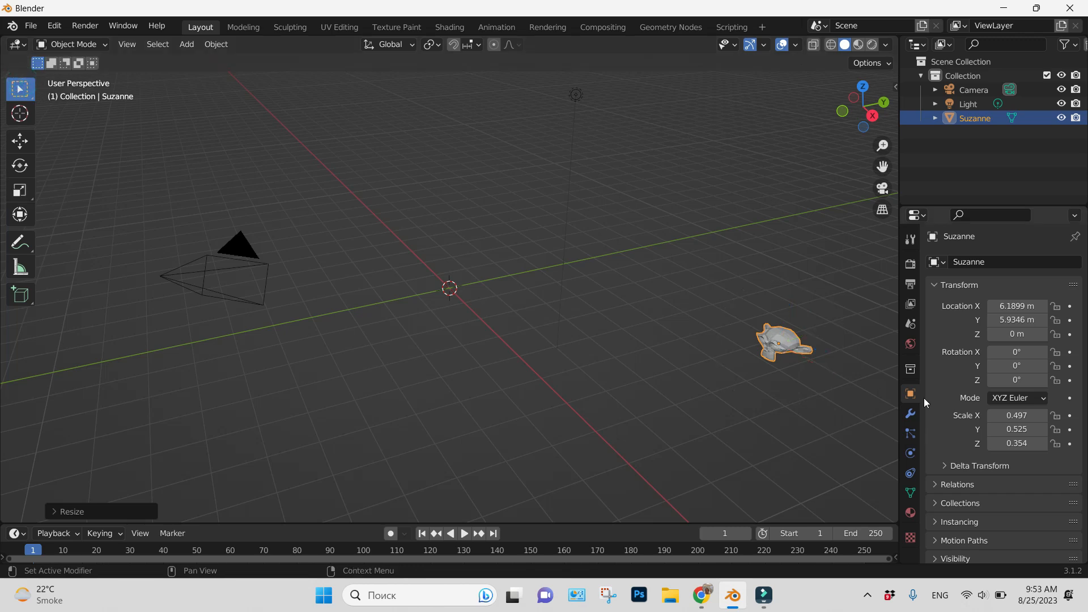
Give the monkey a new material with a green base color (H 0.337, S 0.983, V 0.8) and switch the viewport to rendered shading
{"action": "left_click", "coordinate": [910, 513]}
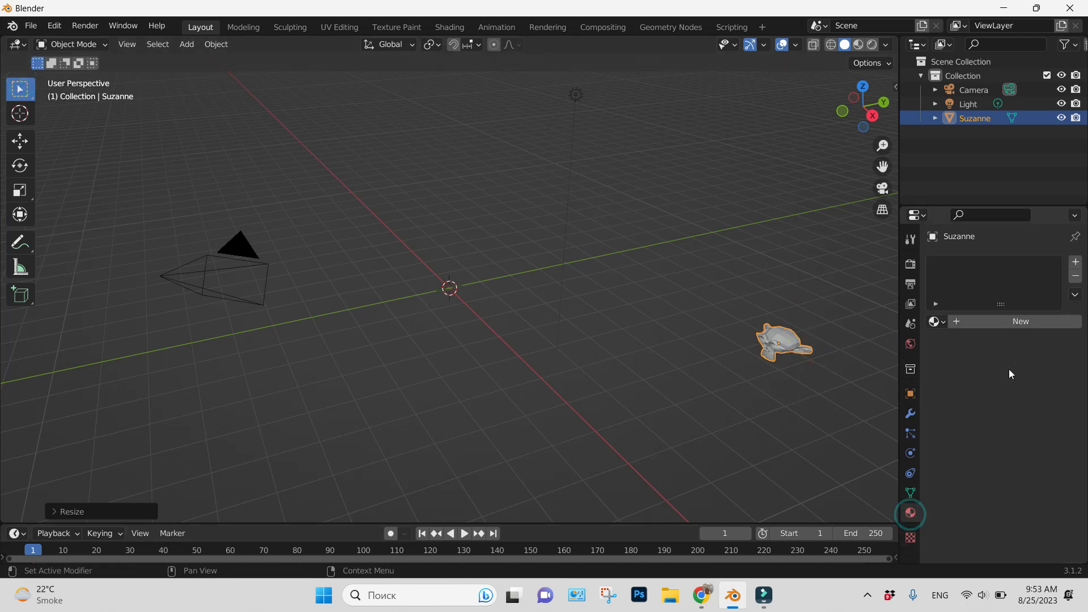
{"action": "left_click", "coordinate": [1009, 322]}
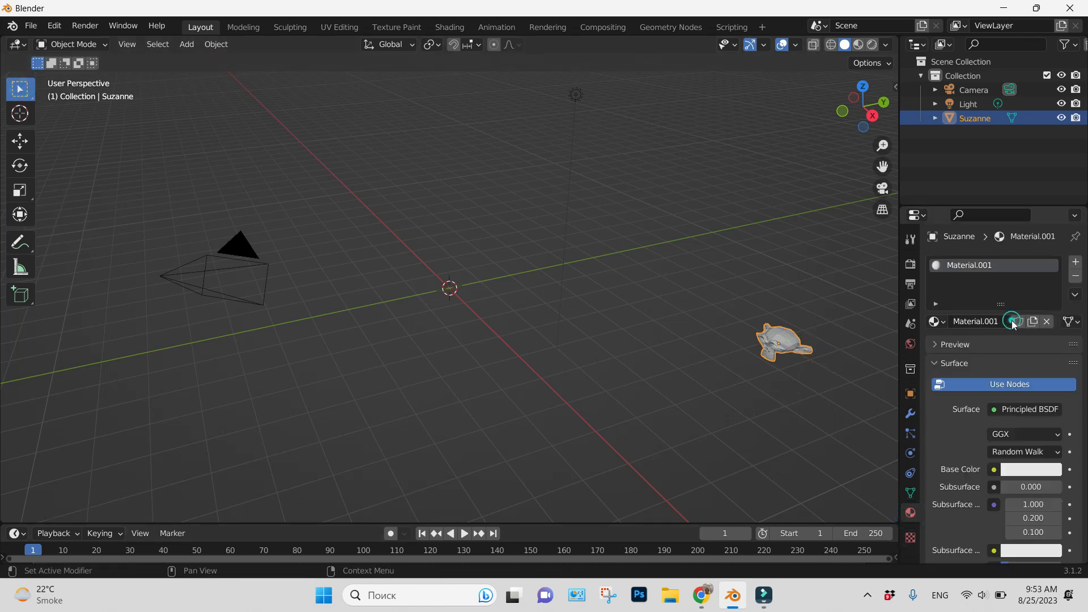
{"action": "left_click", "coordinate": [1027, 473]}
{"action": "left_click", "coordinate": [951, 299]}
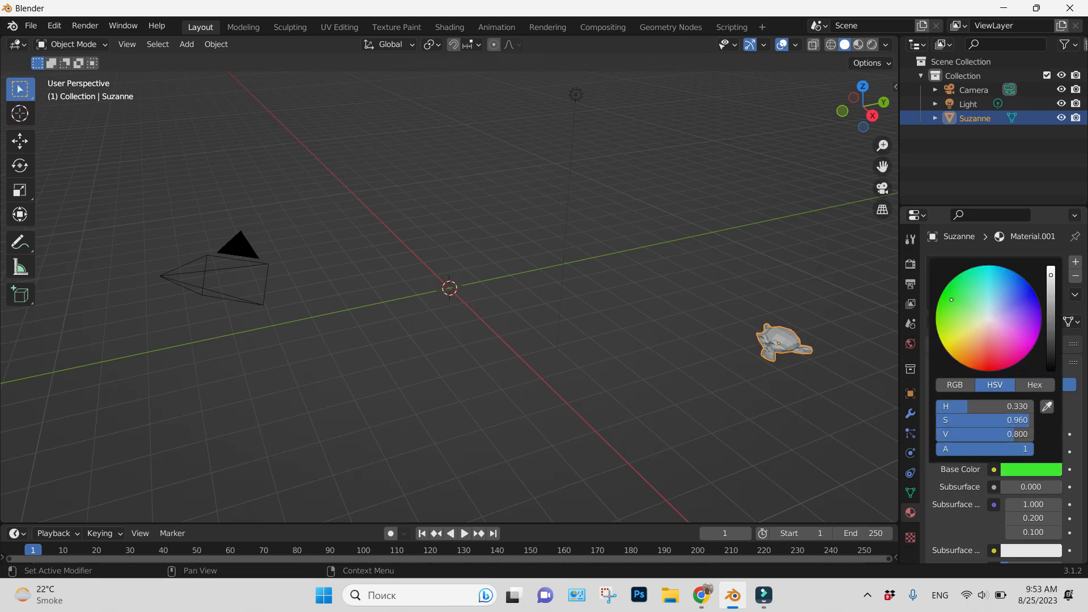
{"action": "left_click", "coordinate": [949, 295]}
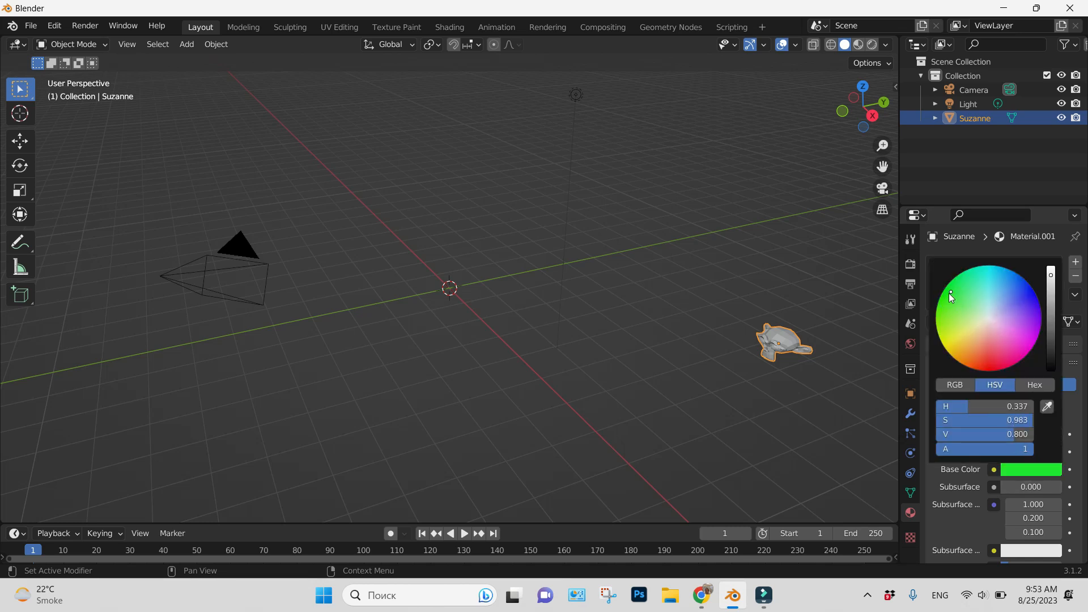
{"action": "left_click", "coordinate": [872, 44]}
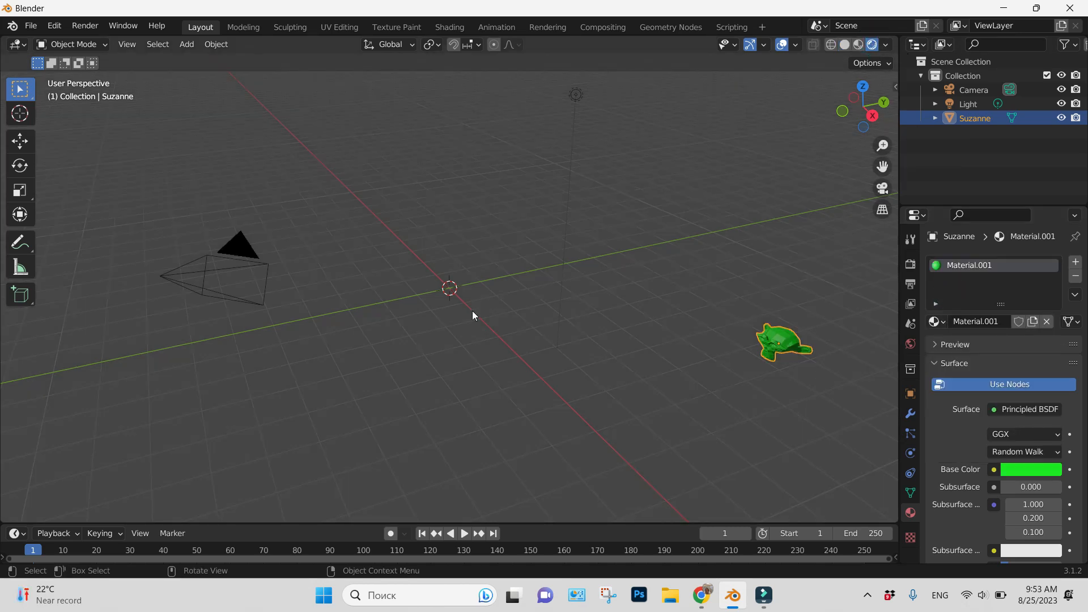
Add a cone mesh at the origin and scale it down into a smaller, flatter cone
{"action": "left_click", "coordinate": [191, 46]}
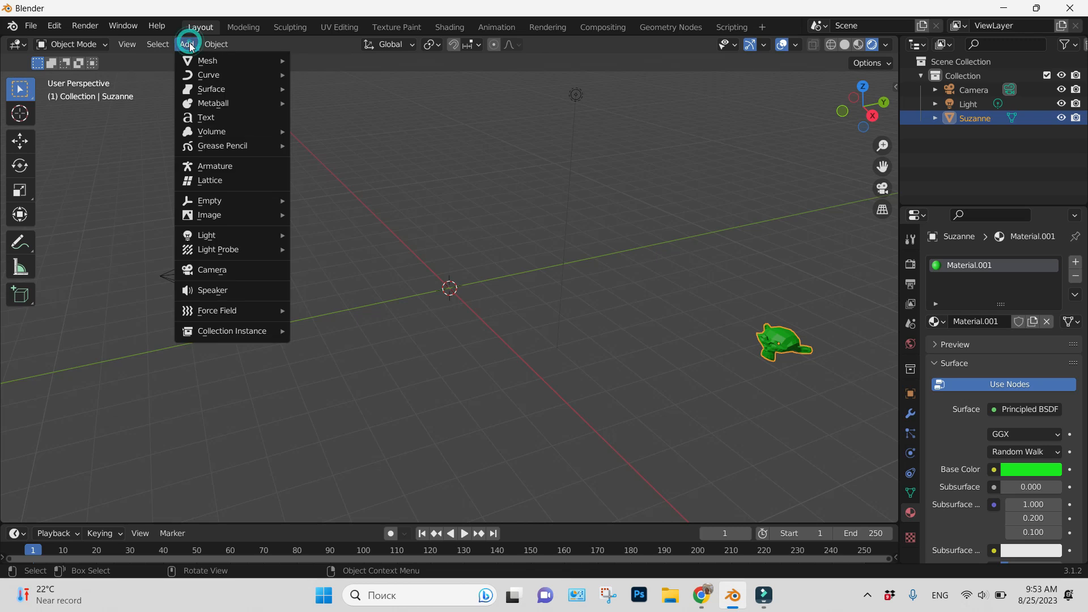
{"action": "mouse_move", "coordinate": [205, 61]}
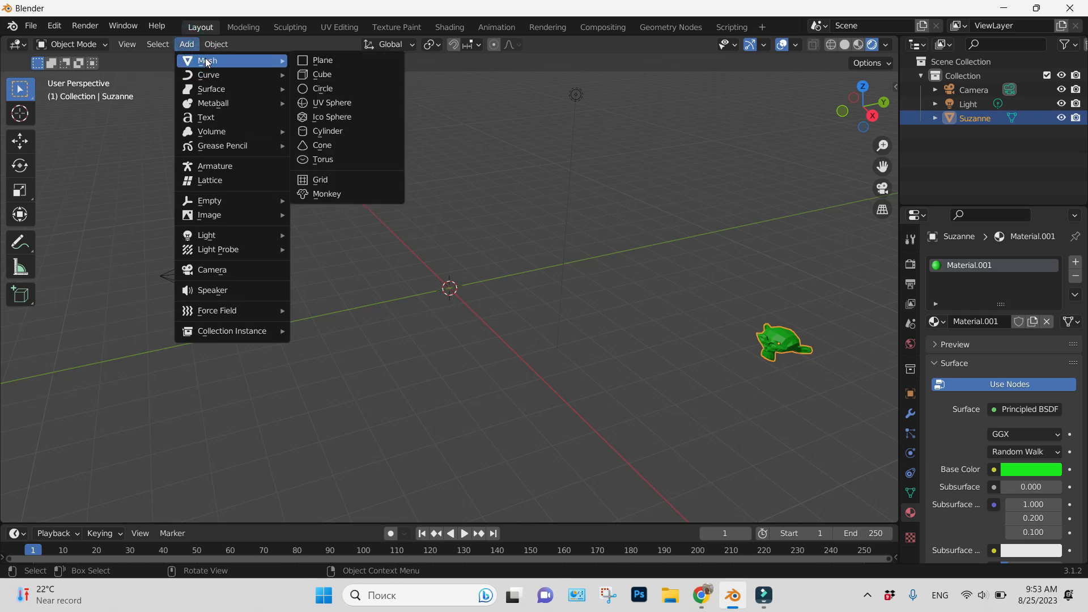
{"action": "left_click", "coordinate": [325, 147]}
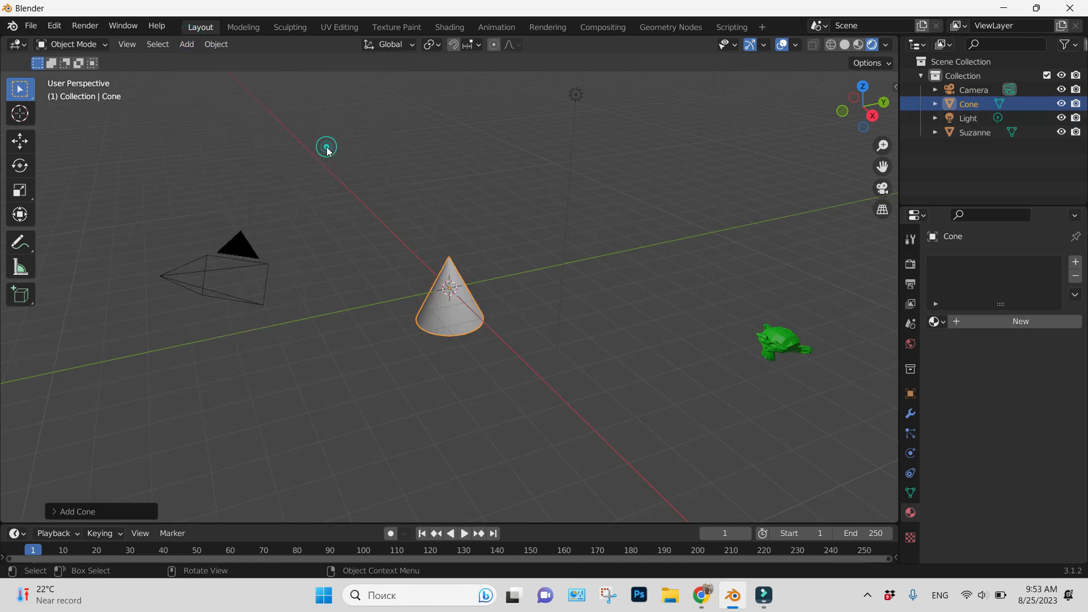
{"action": "left_click", "coordinate": [20, 190]}
{"action": "left_click_drag", "start_coordinate": [449, 238], "coordinate": [484, 279]}
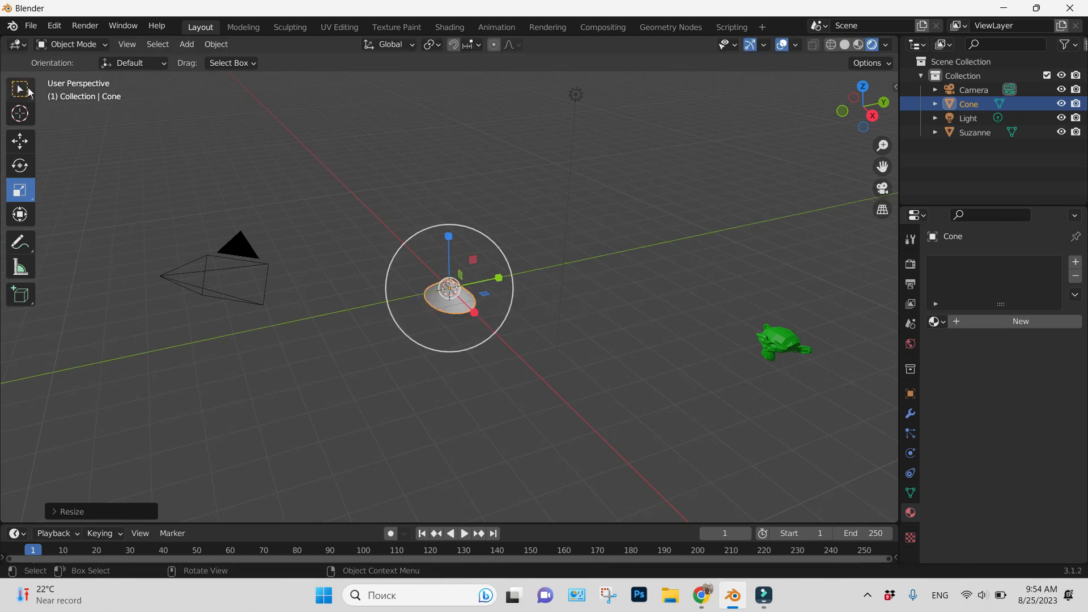
{"action": "left_click", "coordinate": [27, 90]}
Give the cone a new material with a red base color (H 0.995, S 0.983, V 0.8)
{"action": "left_click", "coordinate": [1015, 322]}
{"action": "left_click", "coordinate": [1038, 470]}
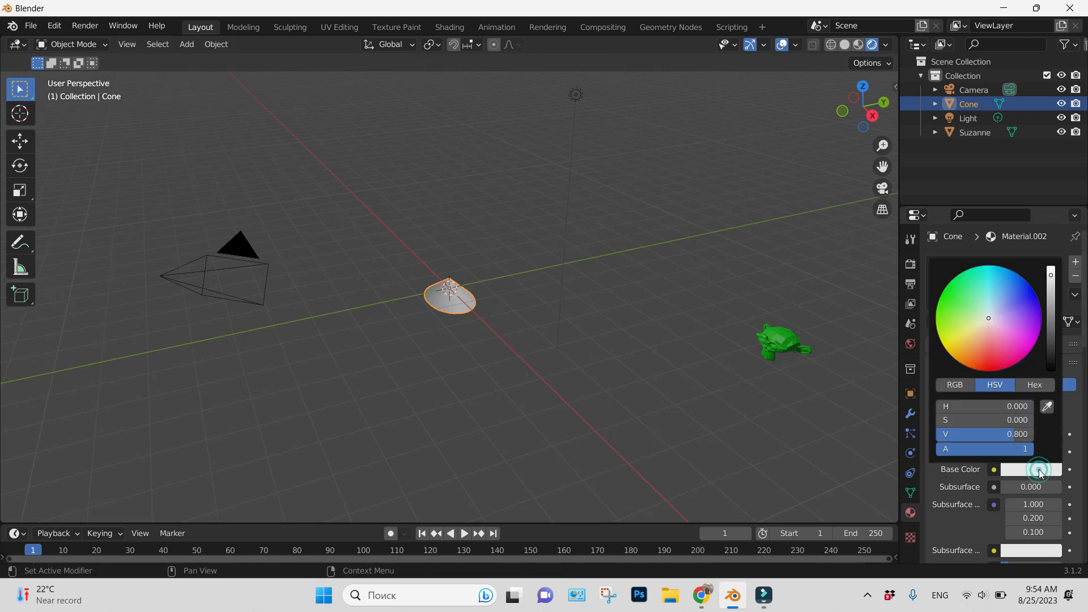
{"action": "left_click", "coordinate": [995, 365]}
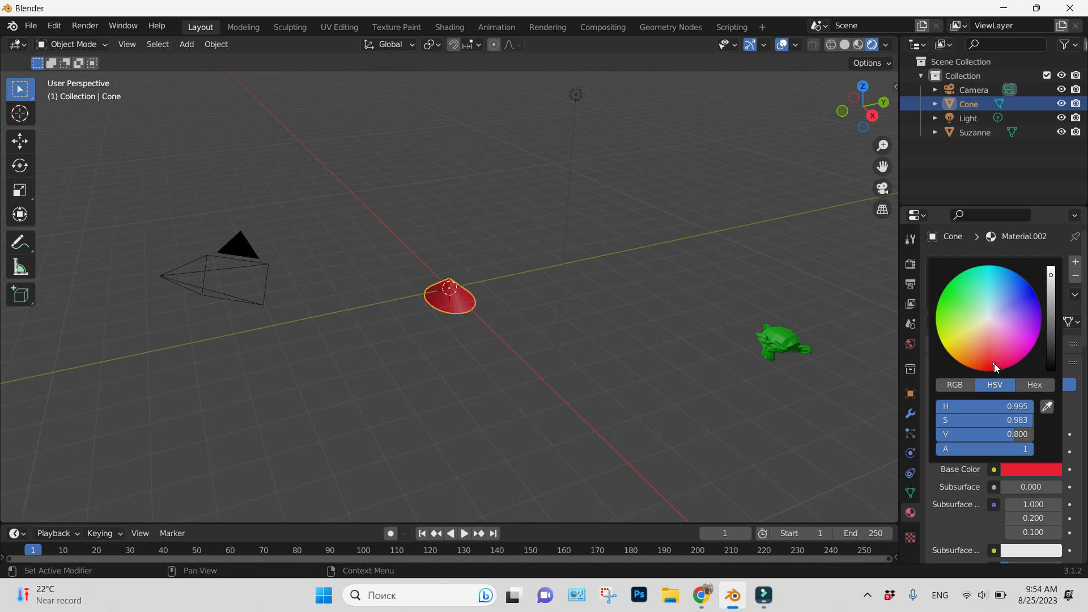
Move the red cone next to the green monkey, narrow it along X, and deselect it
{"action": "left_click", "coordinate": [27, 141]}
{"action": "key", "text": "g"}
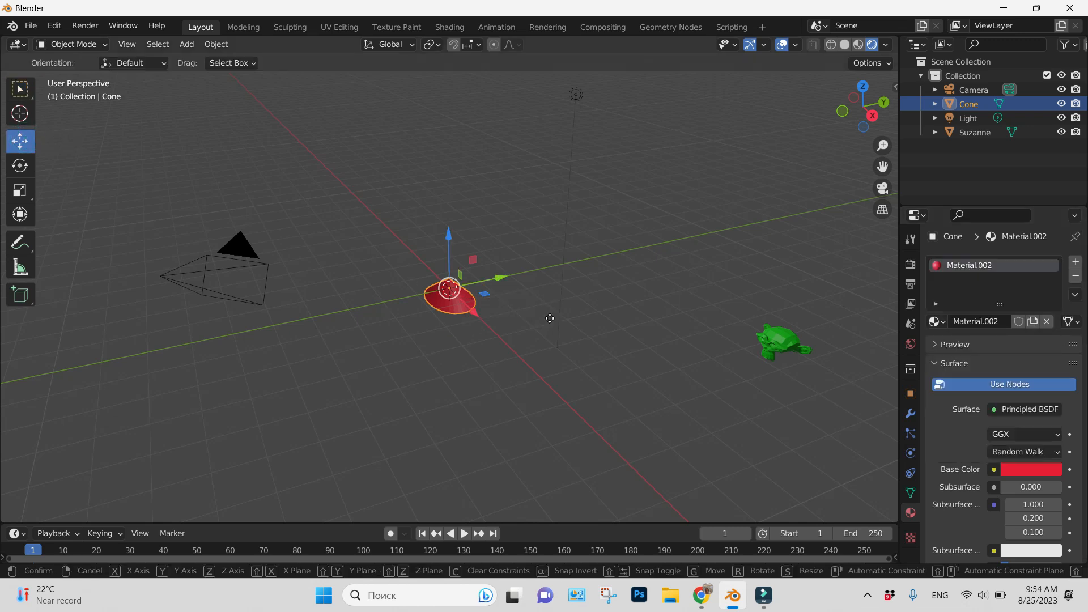
{"action": "left_click", "coordinate": [825, 425]}
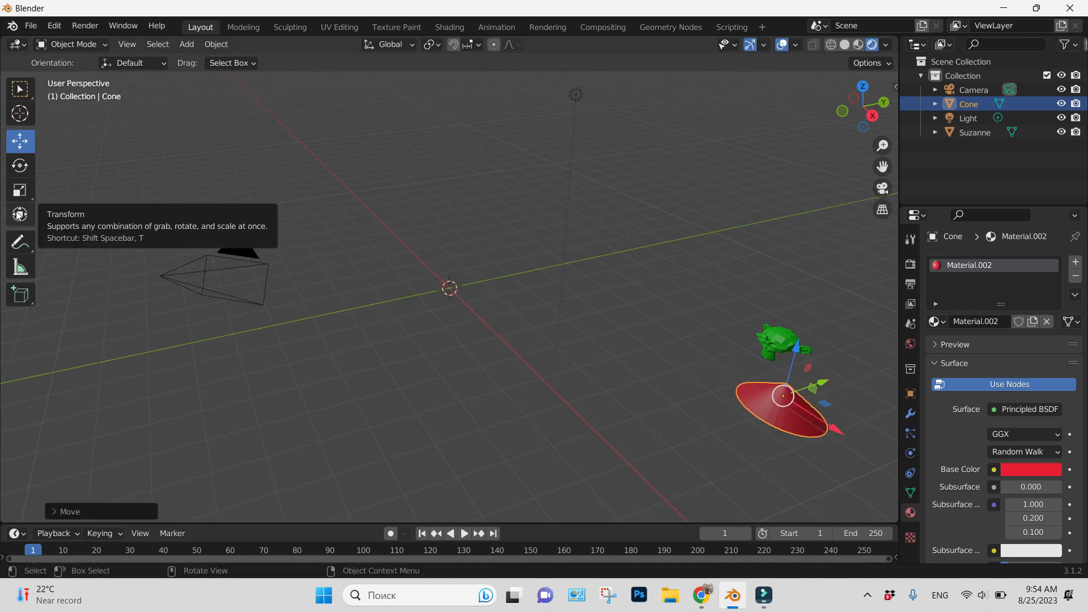
{"action": "left_click", "coordinate": [20, 191]}
{"action": "left_click_drag", "start_coordinate": [831, 427], "coordinate": [804, 429]}
{"action": "left_click", "coordinate": [480, 292]}
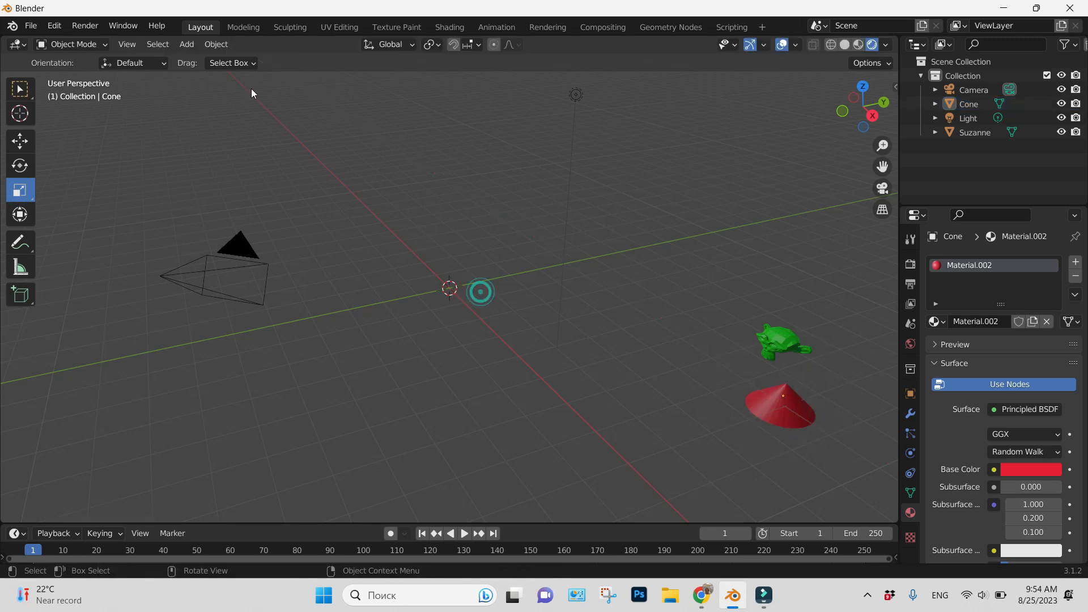
Add a plane at the origin and scale it up uniformly into a large base
{"action": "left_click", "coordinate": [188, 45]}
{"action": "mouse_move", "coordinate": [193, 60]}
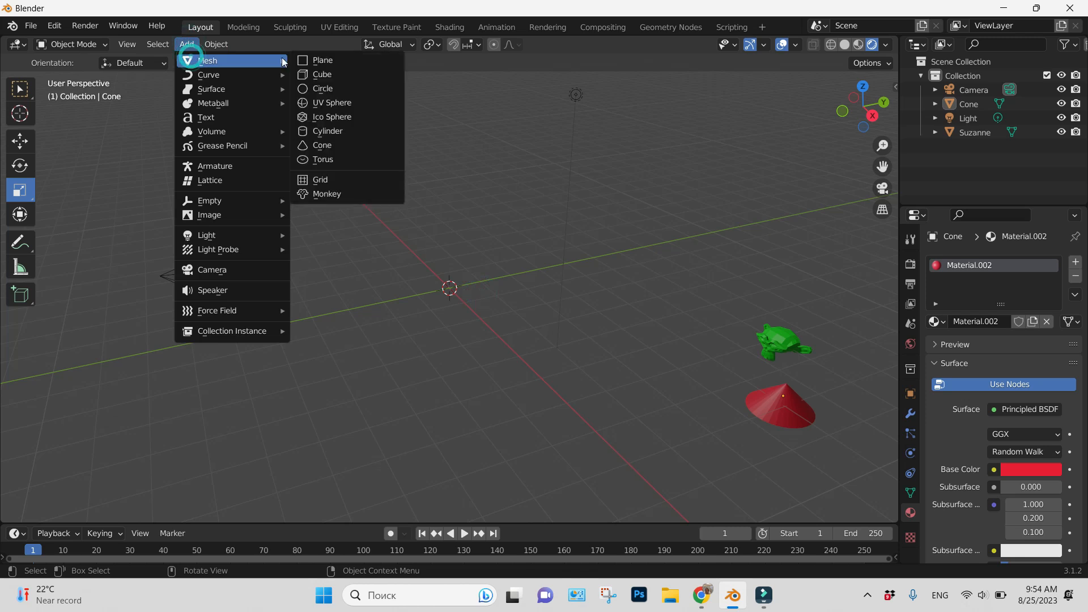
{"action": "left_click", "coordinate": [342, 67]}
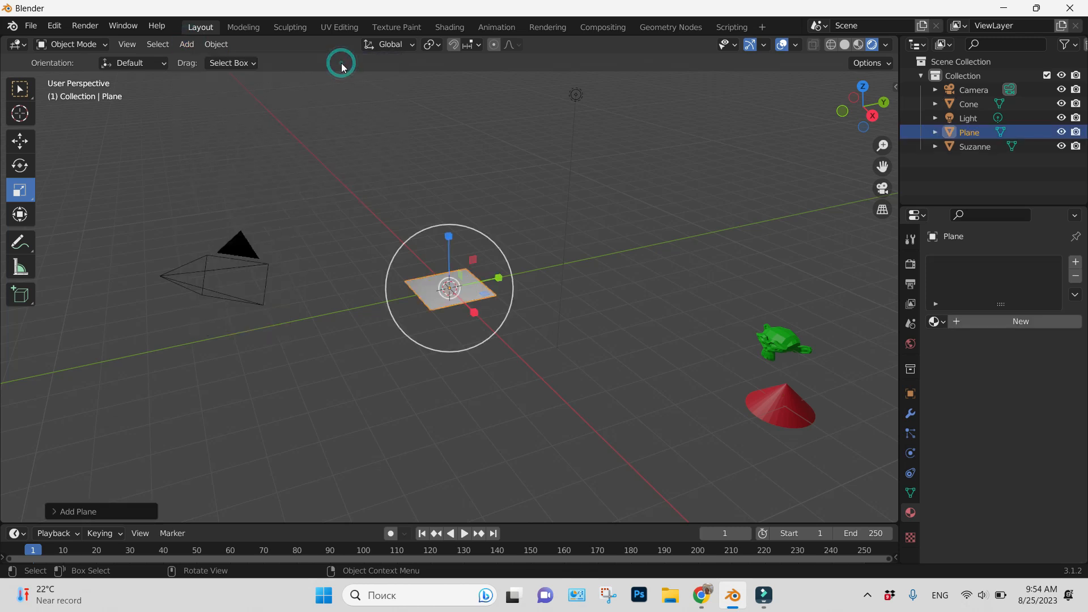
{"action": "key", "text": "s"}
{"action": "left_click", "coordinate": [580, 265]}
{"action": "key", "text": "s"}
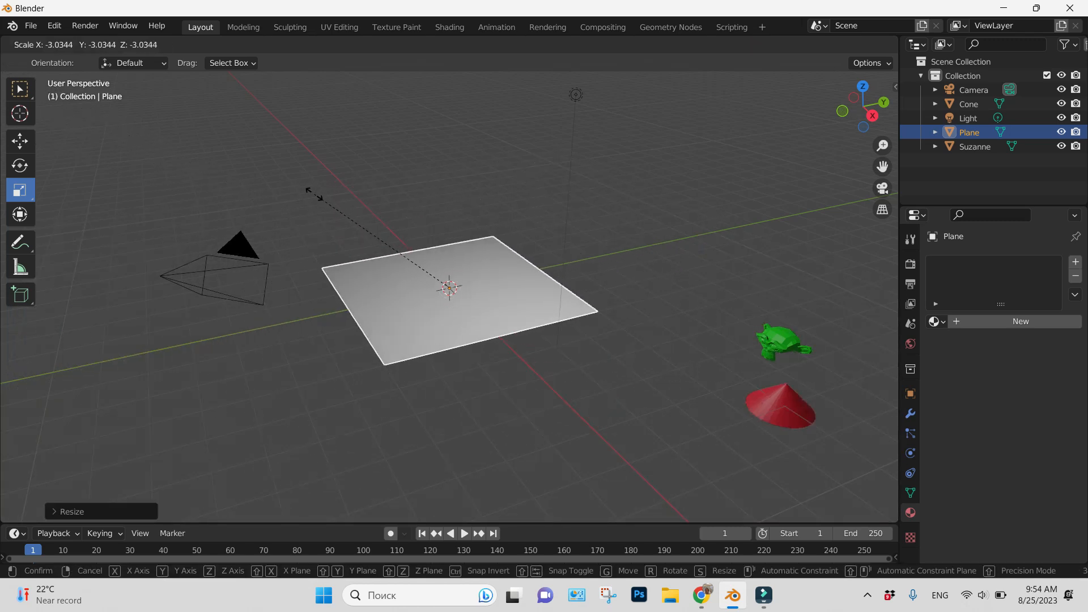
{"action": "left_click", "coordinate": [264, 170]}
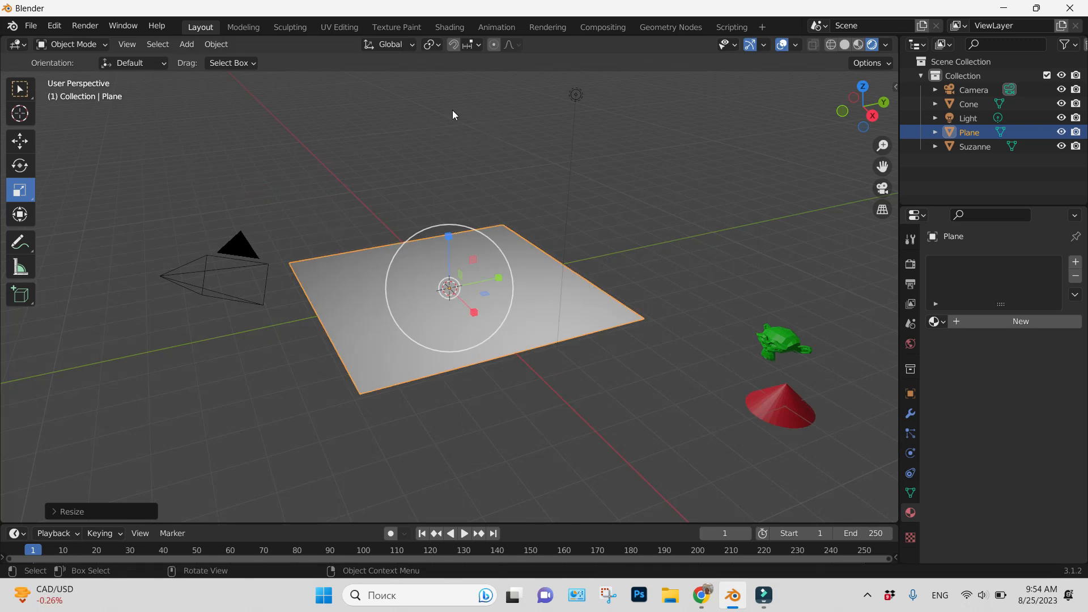
Inset the plane's face in Edit Mode to leave a narrow border around it
{"action": "left_click", "coordinate": [96, 46]}
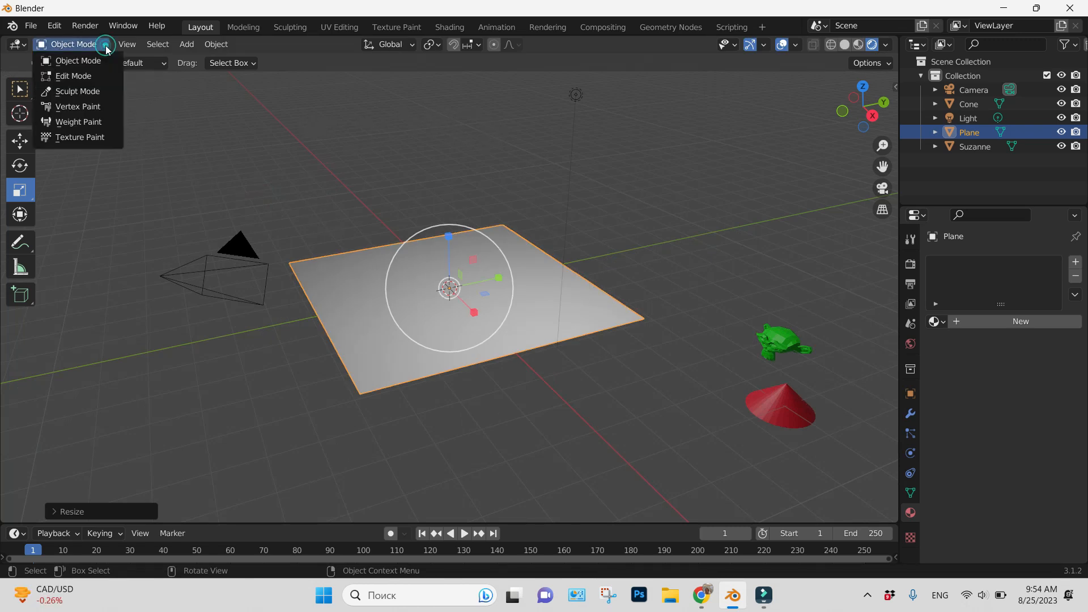
{"action": "left_click", "coordinate": [92, 77]}
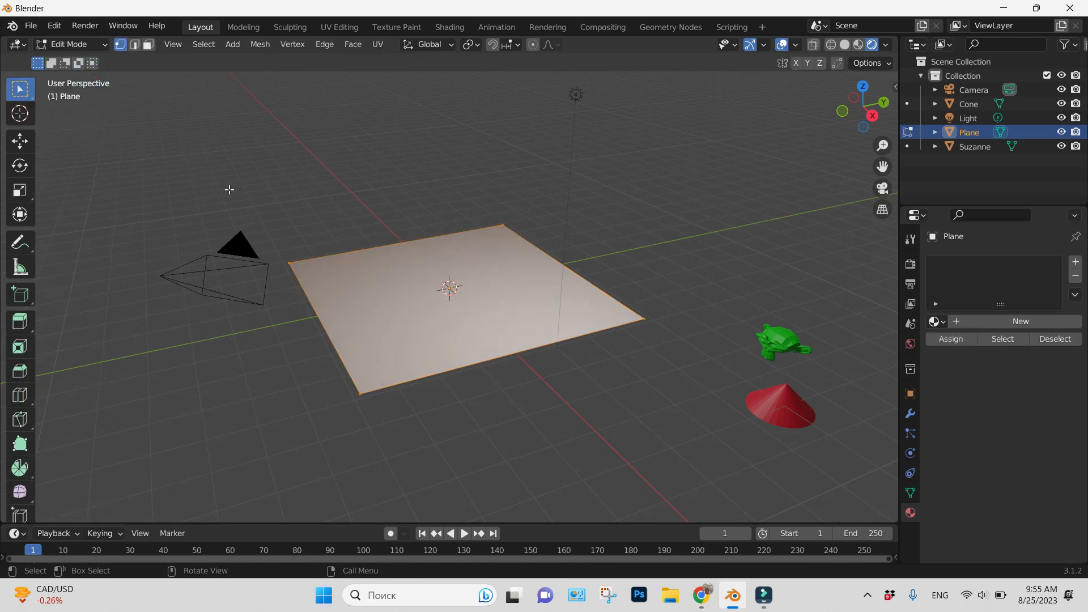
{"action": "key", "text": "i"}
{"action": "key", "text": "i"}
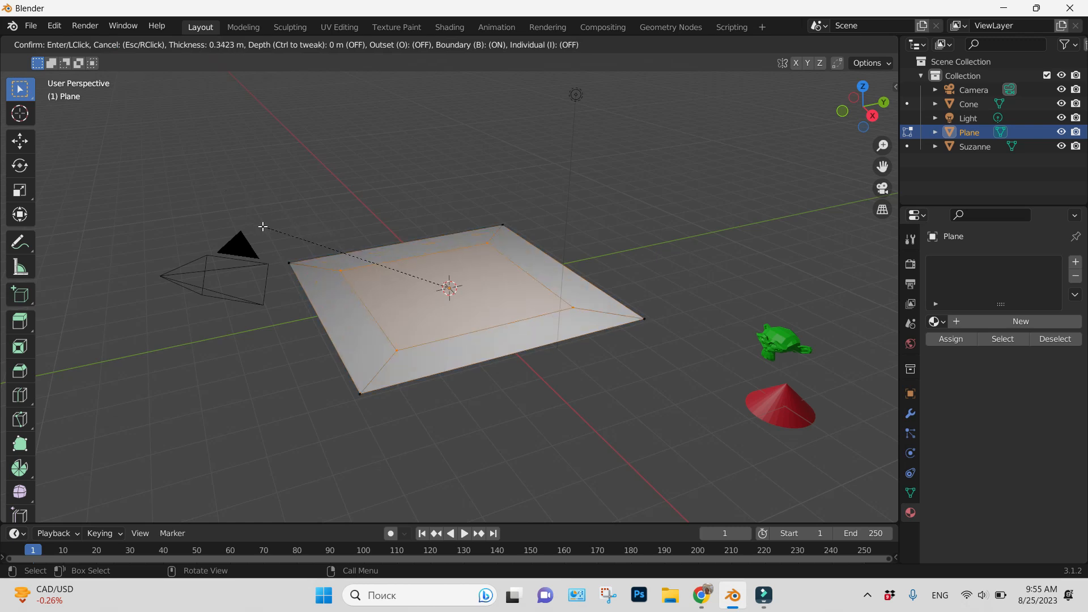
{"action": "key", "text": "i"}
{"action": "key", "text": "i"}
{"action": "left_click", "coordinate": [241, 226]}
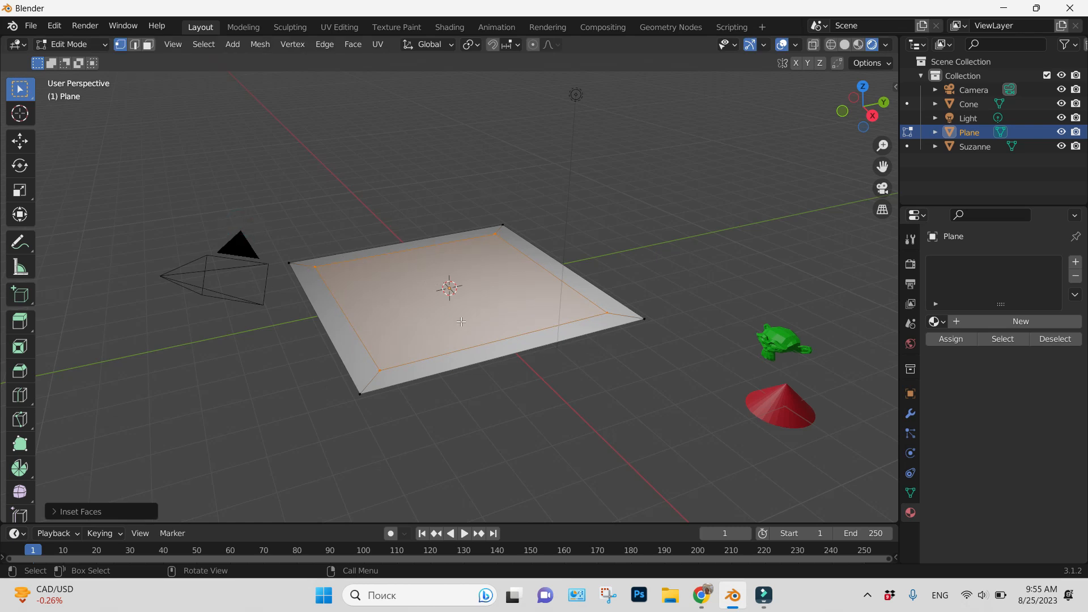
Extrude the plane's inner face downward by about 0.2 m in face selection mode
{"action": "left_click", "coordinate": [149, 46]}
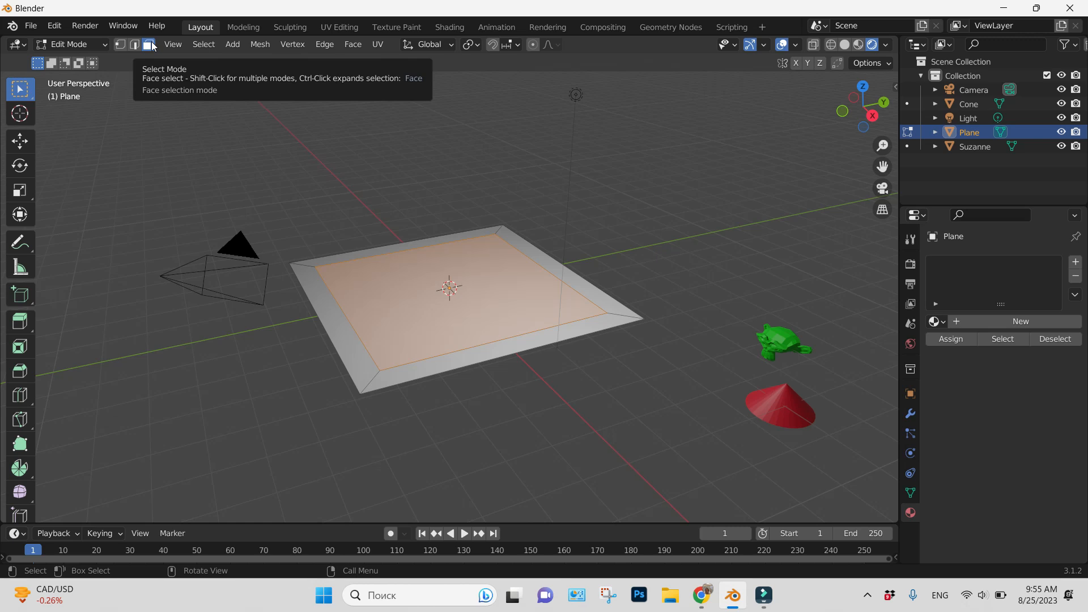
{"action": "key", "text": "e"}
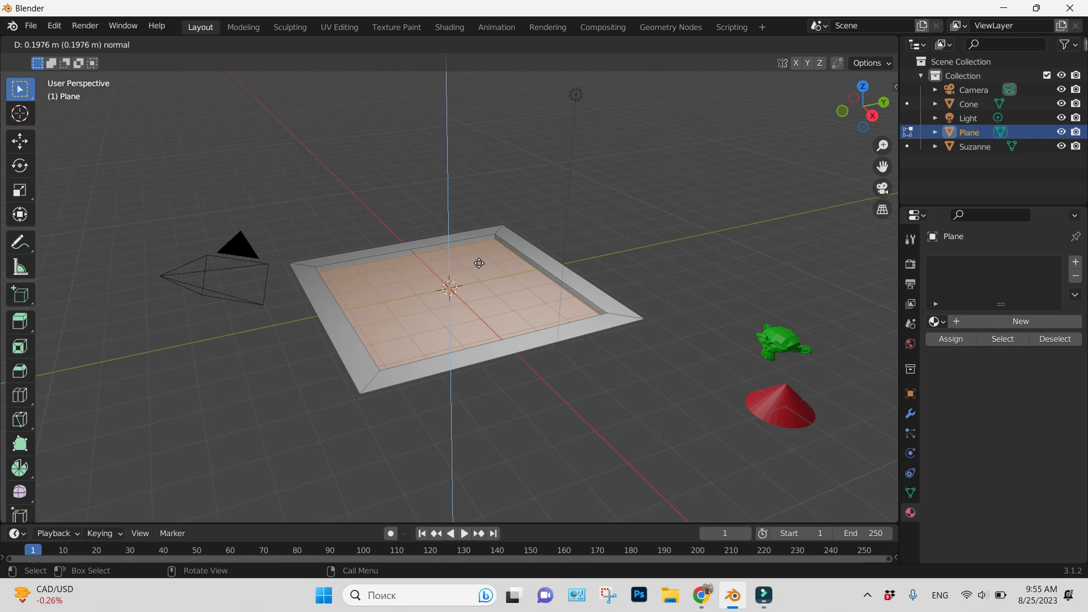
{"action": "left_click", "coordinate": [479, 263]}
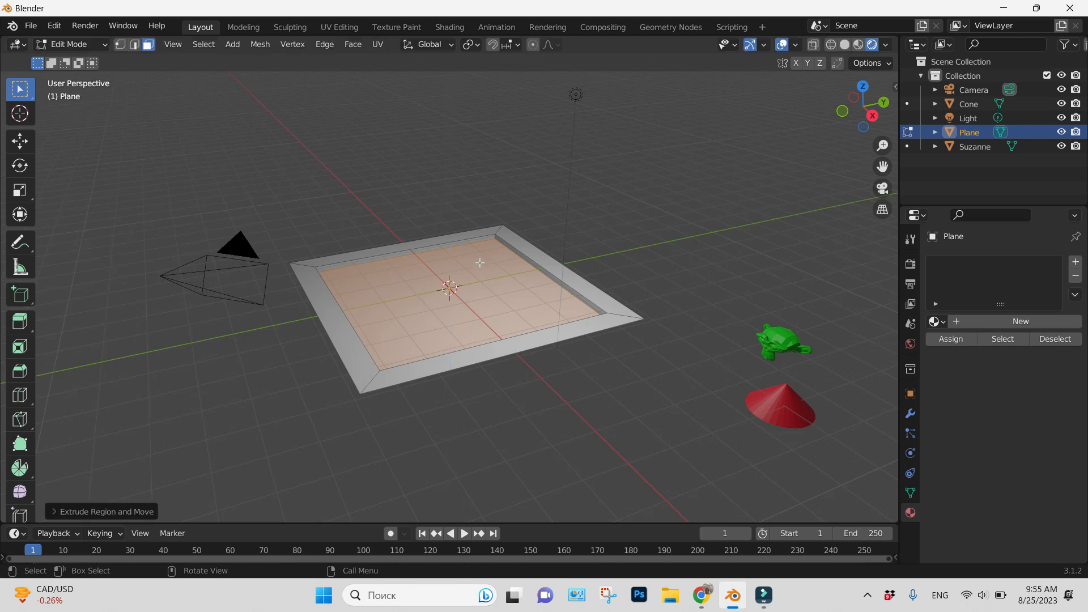
Add the four border faces to the selection and give the plane a new material with a yellow base colour (hue 0.136, saturation 0.973)
{"action": "left_click", "coordinate": [382, 249], "text": "shift"}
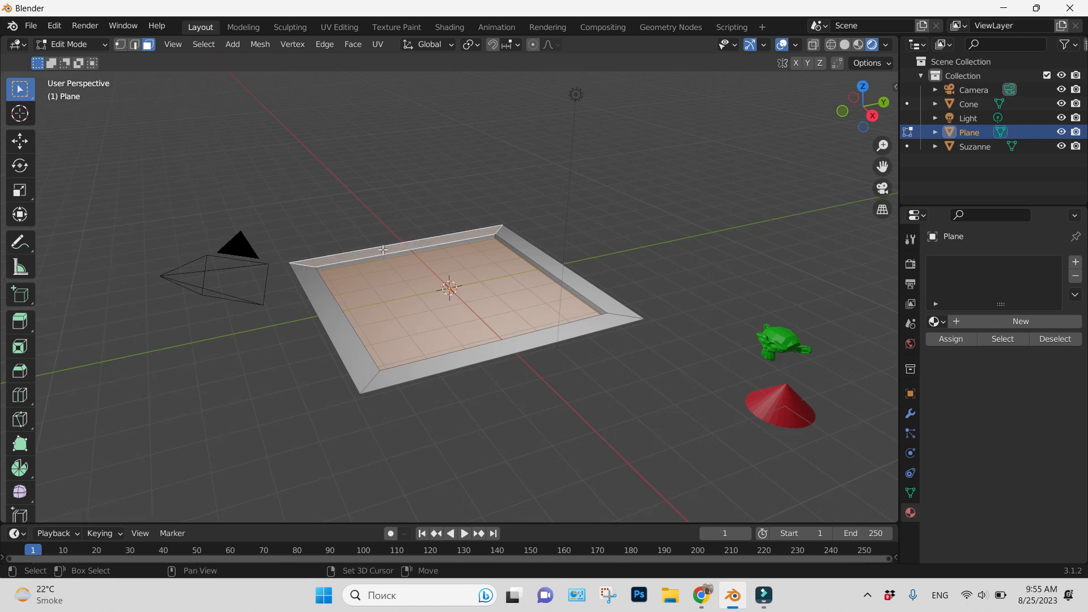
{"action": "left_click", "coordinate": [534, 252], "text": "shift"}
{"action": "left_click", "coordinate": [502, 346], "text": "shift"}
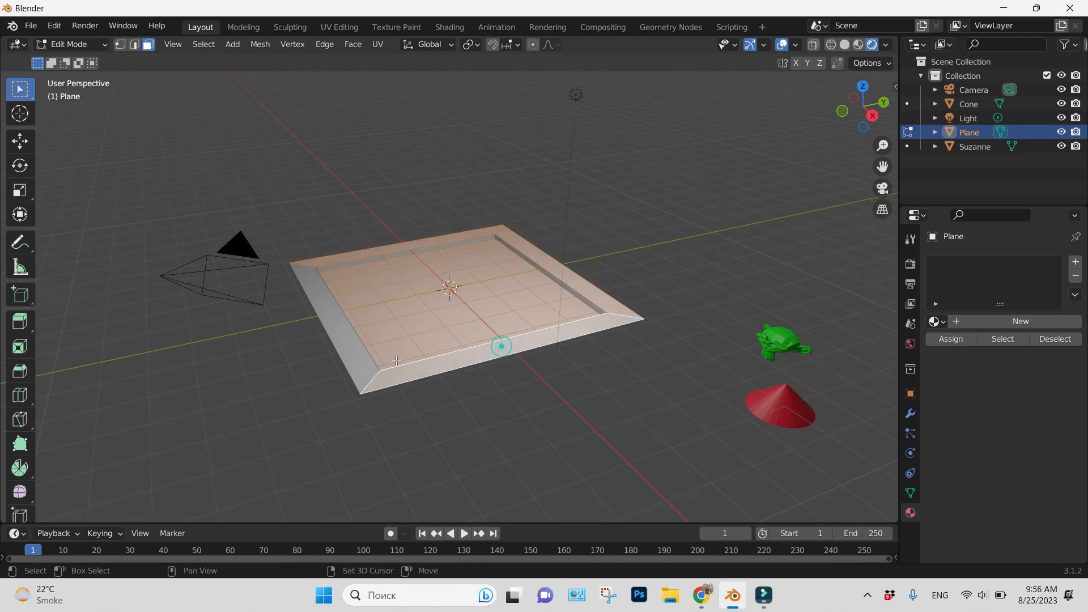
{"action": "left_click", "coordinate": [347, 340], "text": "shift"}
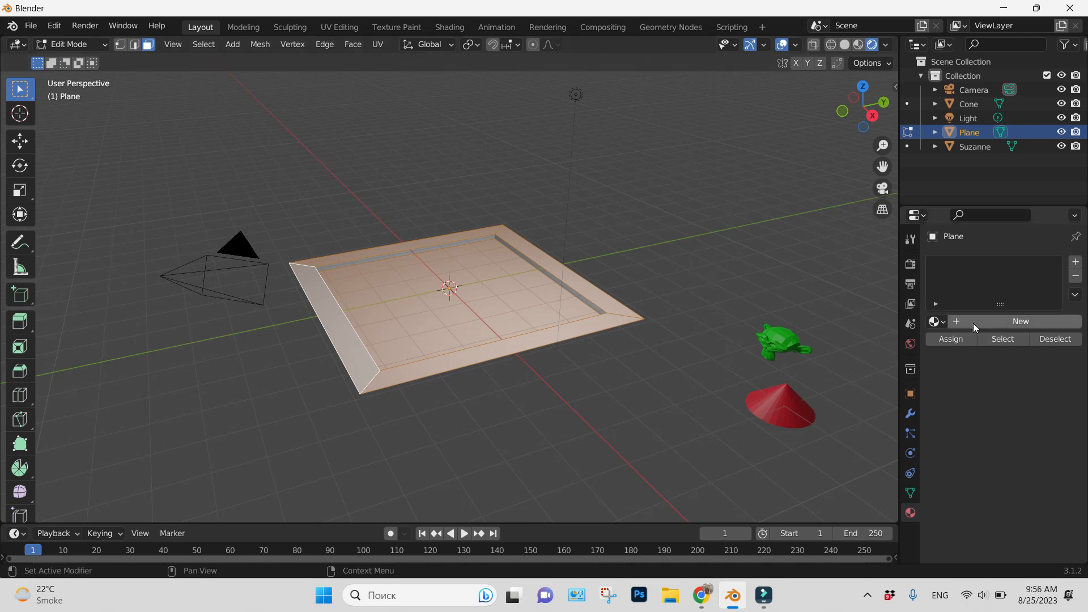
{"action": "left_click", "coordinate": [1000, 320]}
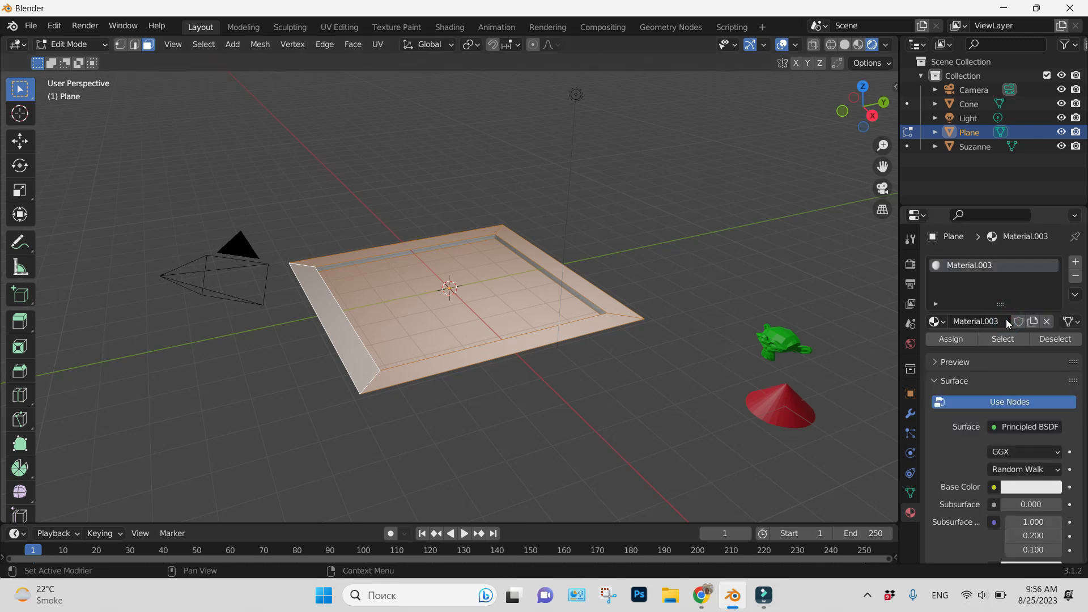
{"action": "left_click", "coordinate": [1035, 487]}
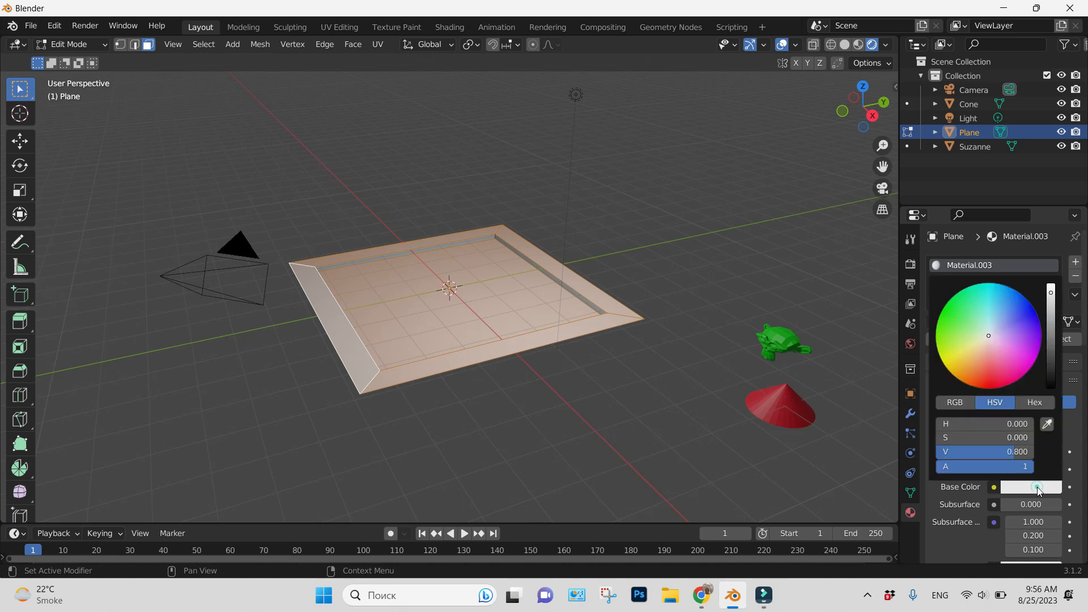
{"action": "left_click", "coordinate": [953, 361]}
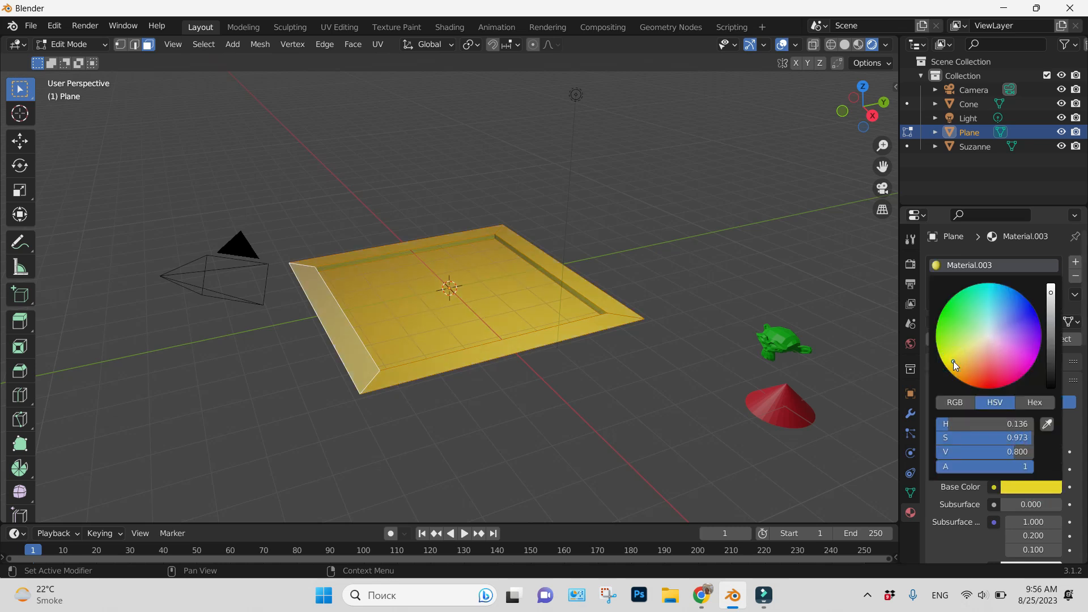
{"action": "left_click", "coordinate": [848, 468]}
Select only the recessed inner face and add a second material slot with a new material
{"action": "left_click", "coordinate": [422, 312]}
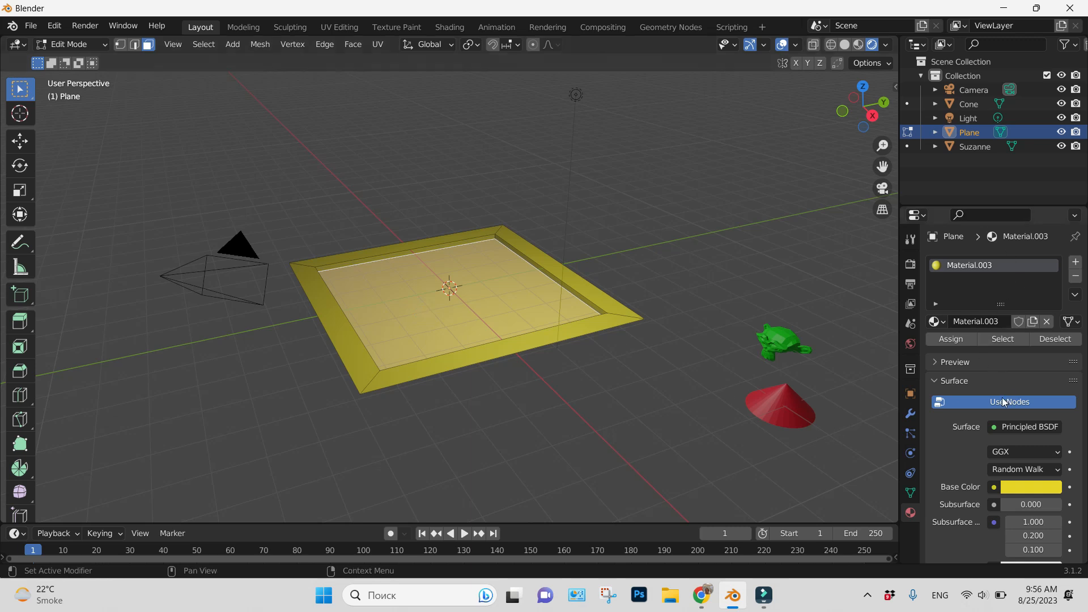
{"action": "left_click", "coordinate": [1075, 262]}
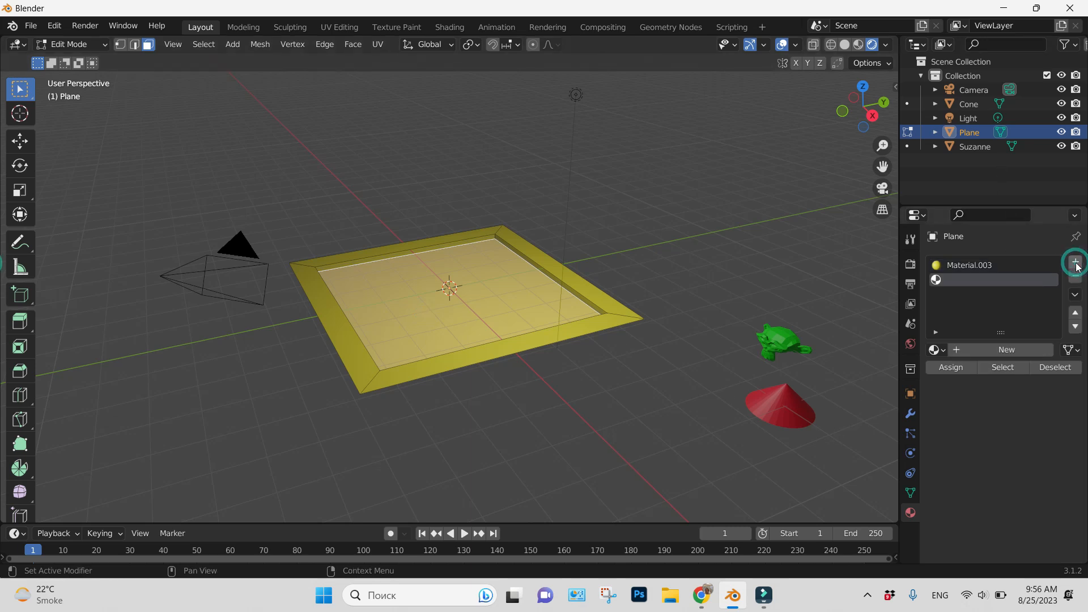
{"action": "left_click", "coordinate": [1029, 351]}
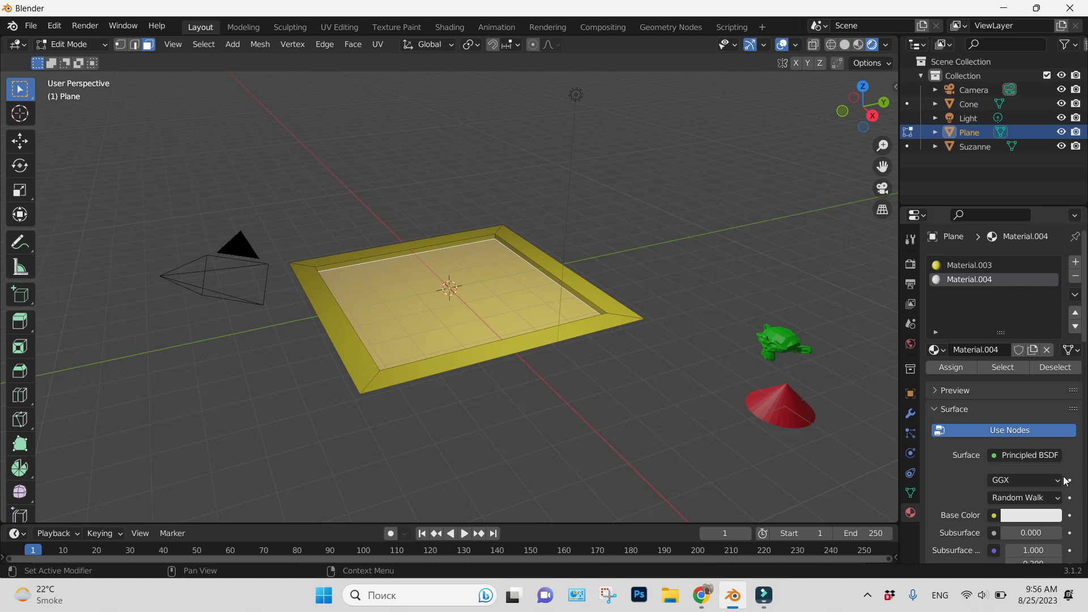
Set the second material's Metallic to 1 and Roughness to 0 for a mirror finish
{"action": "scroll", "coordinate": [1020, 480], "scroll_direction": "down", "scroll_amount": 8}
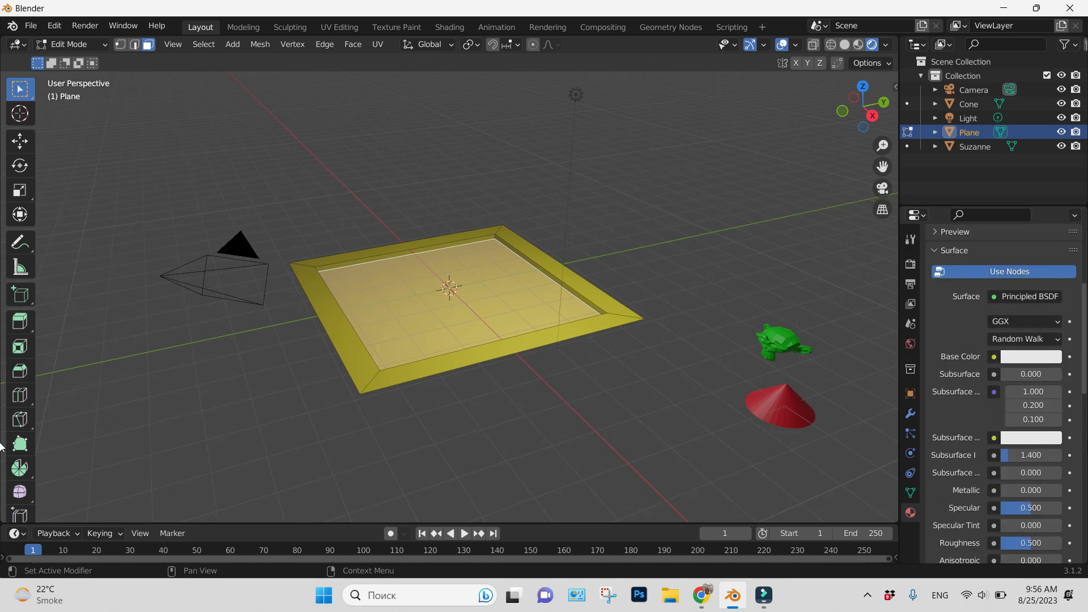
{"action": "left_click", "coordinate": [1027, 445]}
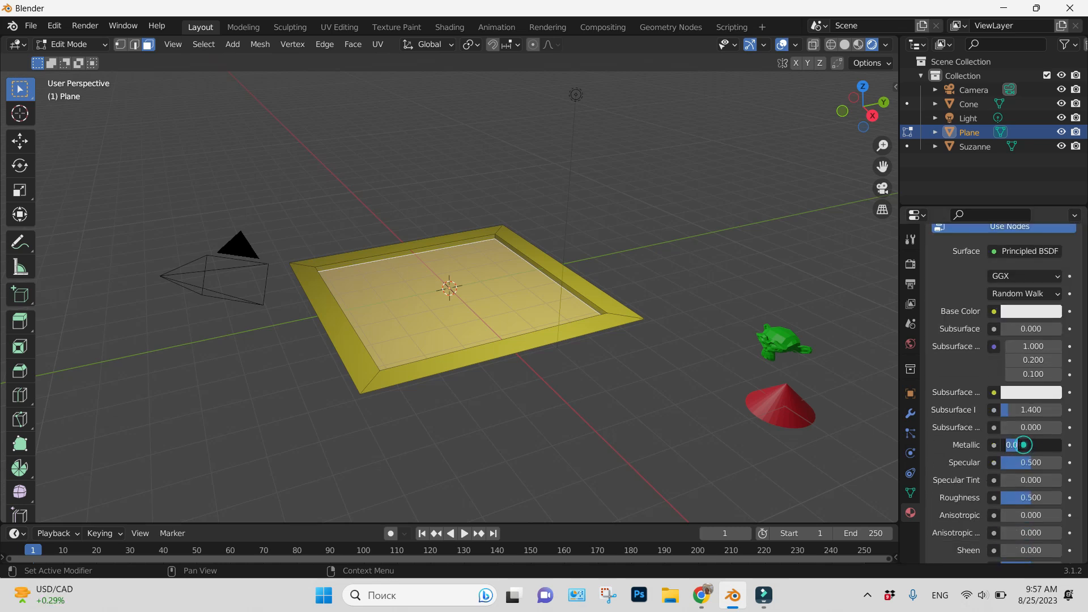
{"action": "type", "text": "1"}
{"action": "left_click_drag", "start_coordinate": [1004, 445], "coordinate": [1058, 447]}
{"action": "key", "text": "Return"}
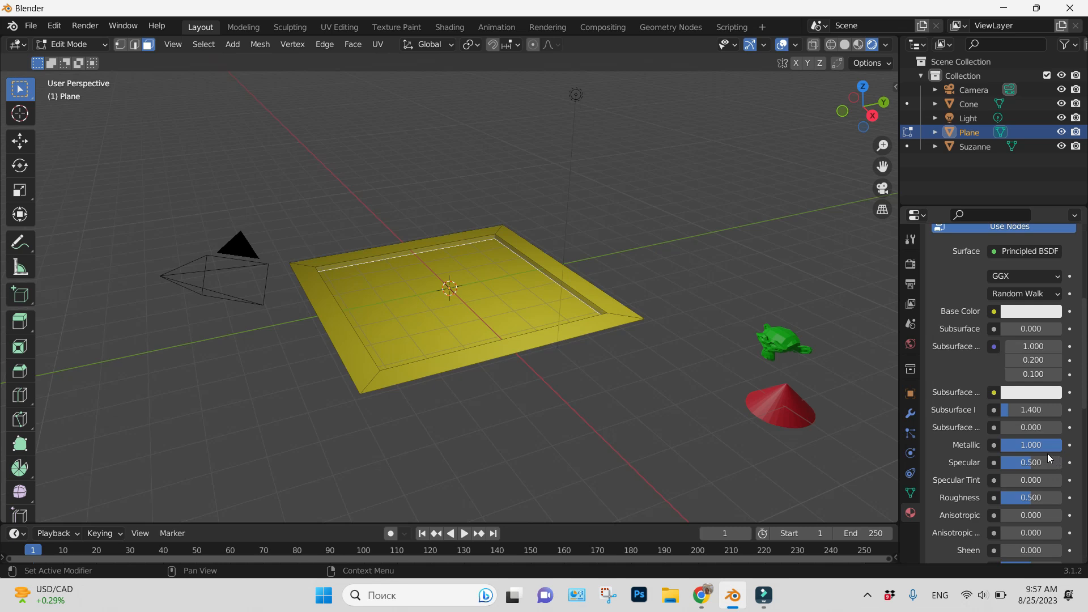
{"action": "scroll", "coordinate": [1047, 454], "scroll_direction": "down", "scroll_amount": 1}
{"action": "left_click", "coordinate": [1006, 475]}
{"action": "type", "text": "0"}
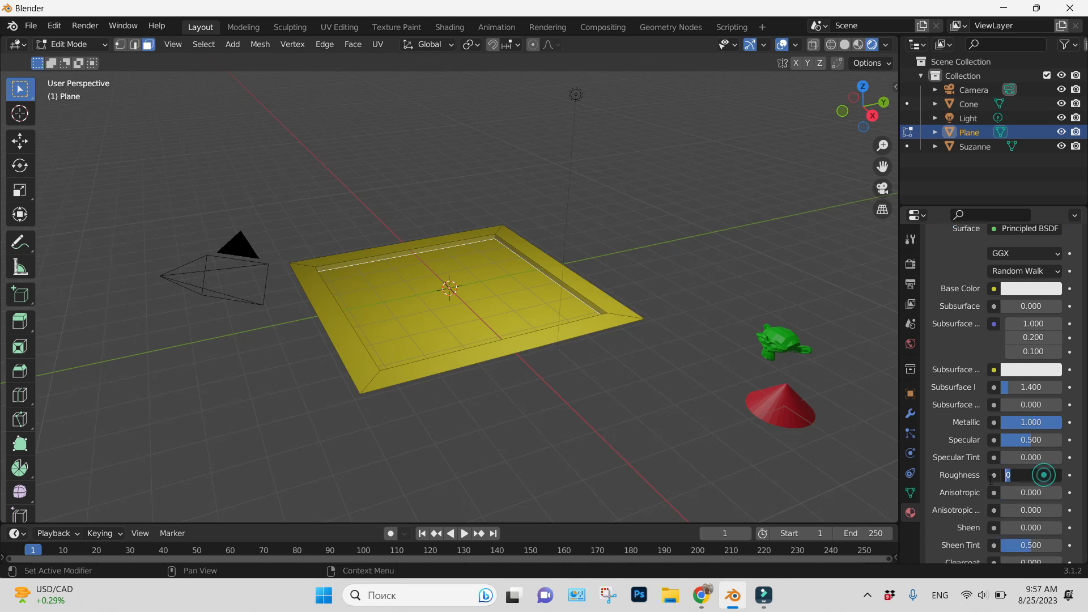
{"action": "key", "text": "Return"}
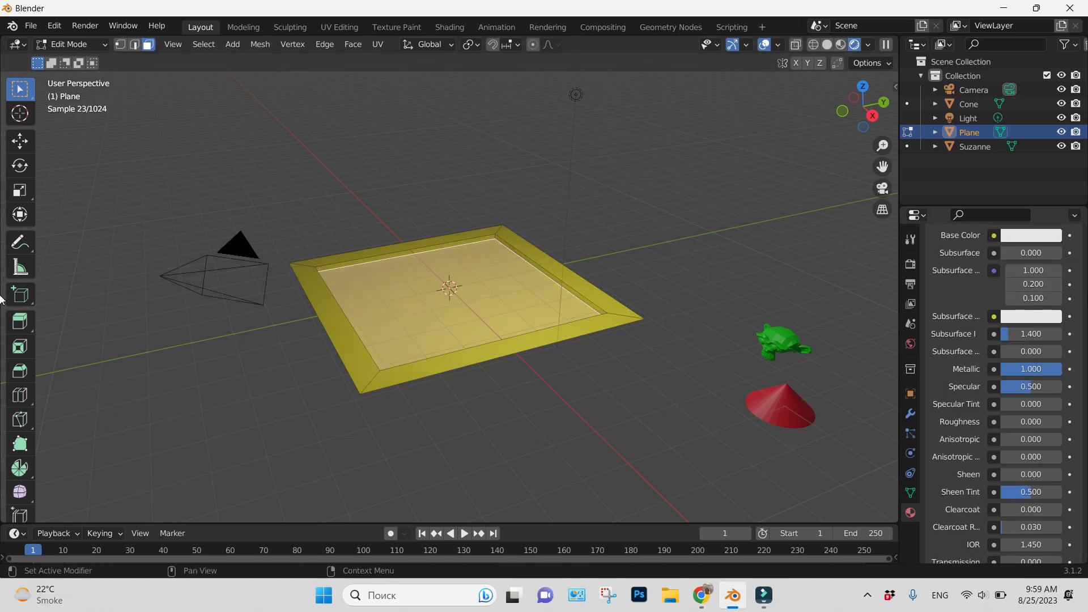
Assign the metallic second material to the plane's recessed inner face
{"action": "scroll", "coordinate": [1050, 293], "scroll_direction": "up", "scroll_amount": 9}
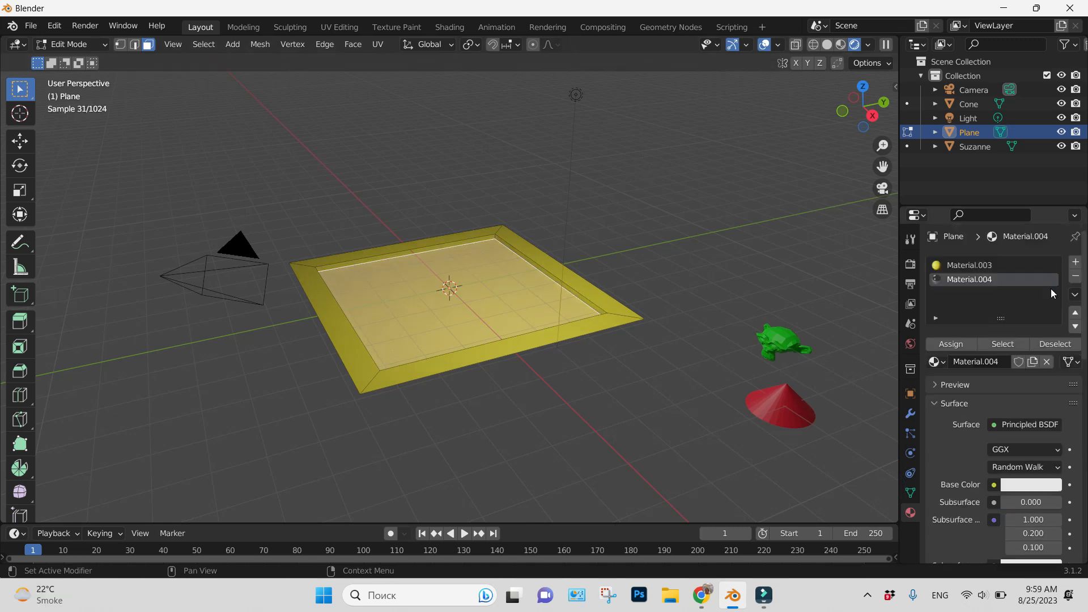
{"action": "left_click", "coordinate": [942, 344]}
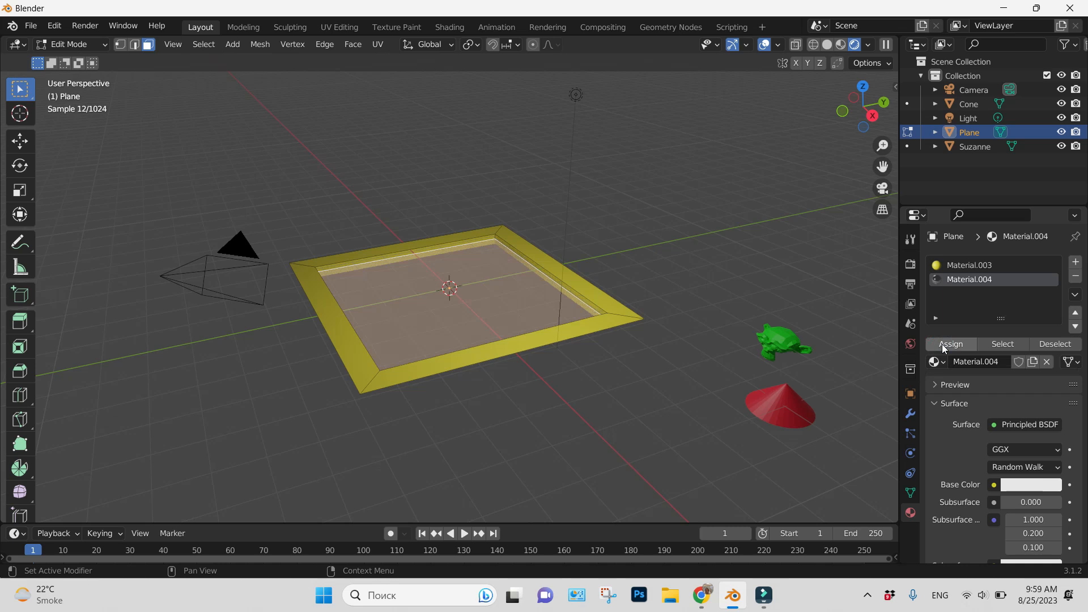
{"action": "scroll", "coordinate": [864, 335], "scroll_direction": "up", "scroll_amount": 5}
{"action": "scroll", "coordinate": [864, 335], "scroll_direction": "down", "scroll_amount": 6}
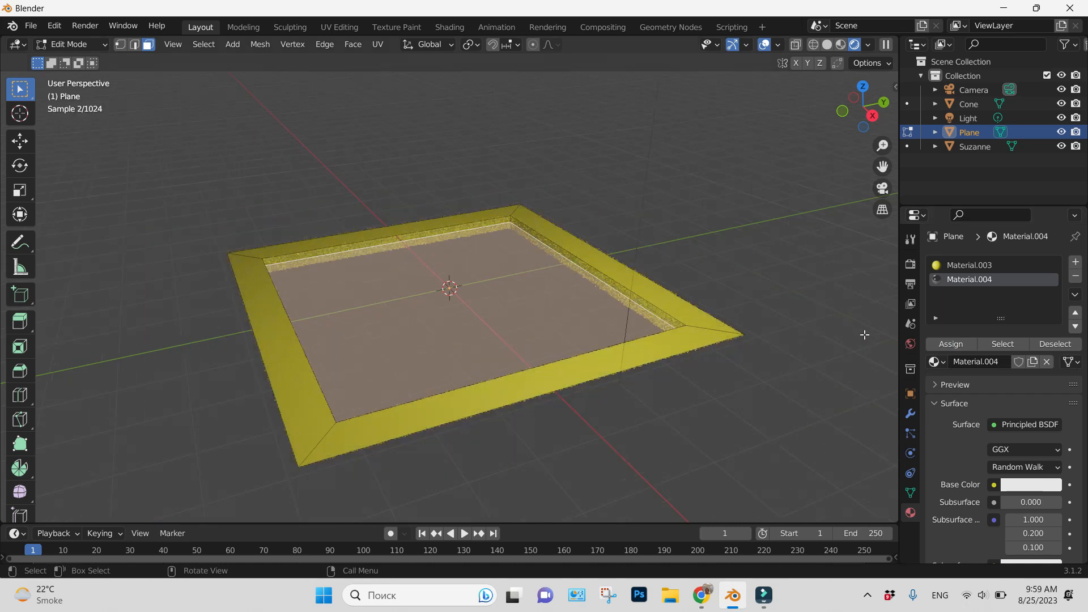
{"action": "scroll", "coordinate": [864, 335], "scroll_direction": "up", "scroll_amount": 3}
{"action": "scroll", "coordinate": [864, 334], "scroll_direction": "down", "scroll_amount": 1}
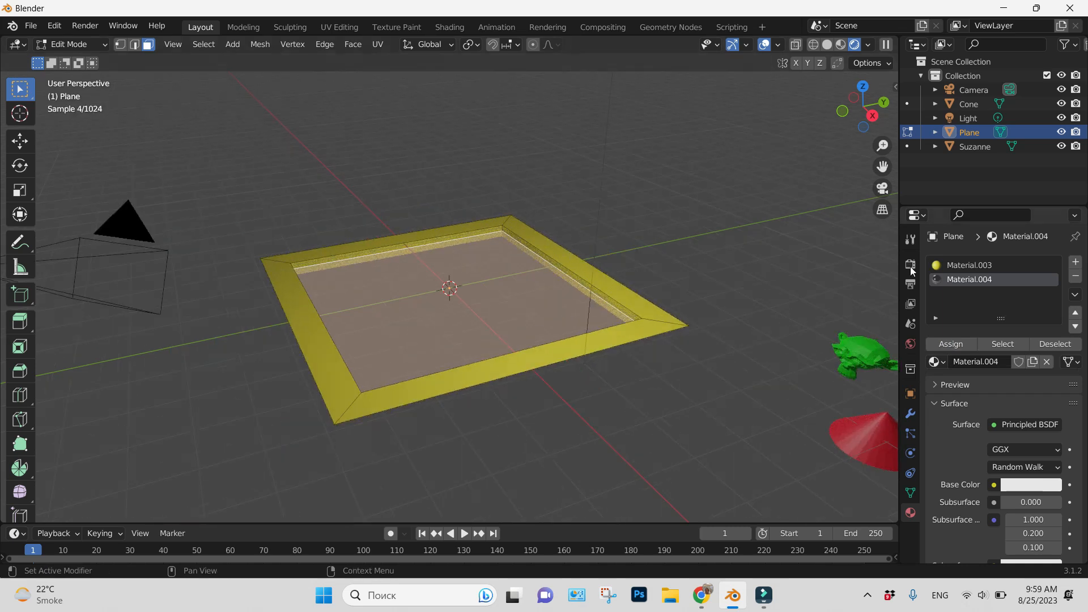
Check the scene's render engine setting and examine the mirror surface in the rendered viewport
{"action": "left_click", "coordinate": [910, 264]}
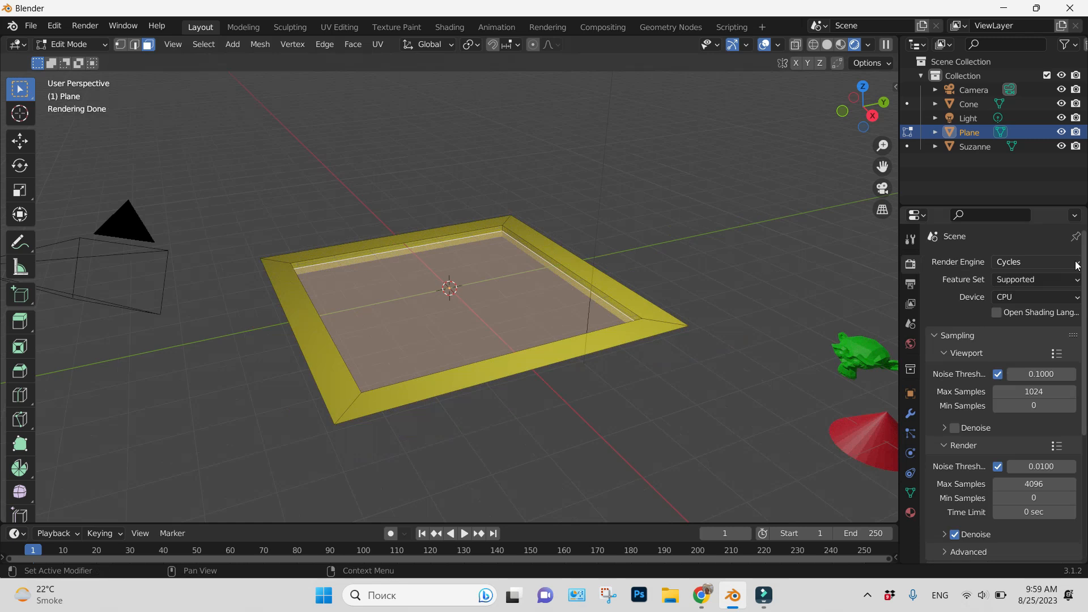
{"action": "left_click", "coordinate": [1077, 264]}
{"action": "left_click", "coordinate": [1077, 264]}
{"action": "left_click", "coordinate": [763, 287]}
{"action": "scroll", "coordinate": [678, 276], "scroll_direction": "down", "scroll_amount": 2}
{"action": "scroll", "coordinate": [678, 276], "scroll_direction": "down", "scroll_amount": 1}
{"action": "scroll", "coordinate": [679, 276], "scroll_direction": "up", "scroll_amount": 1}
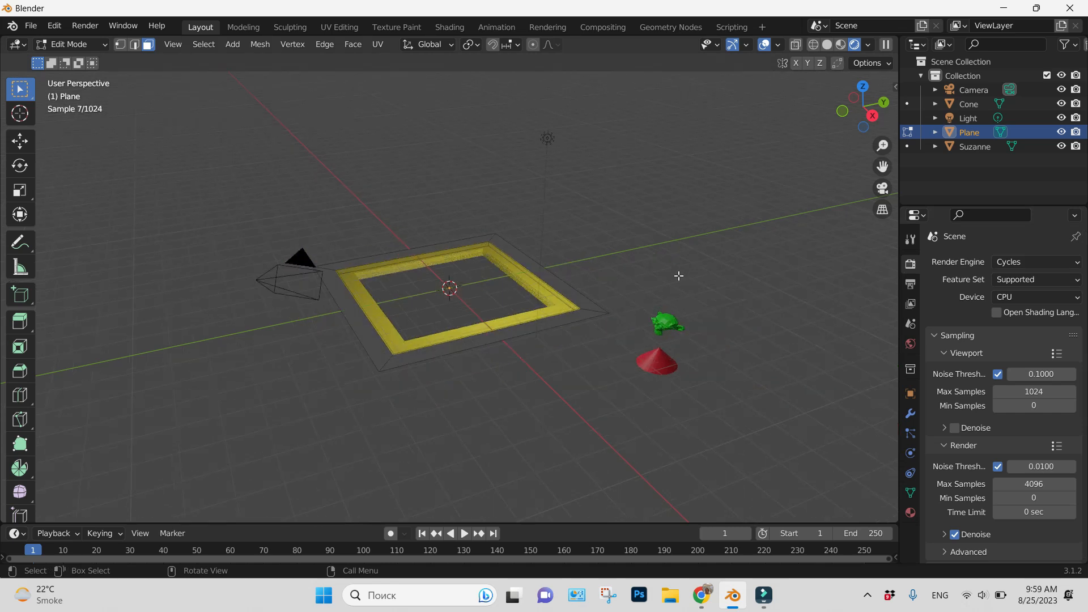
{"action": "scroll", "coordinate": [575, 263], "scroll_direction": "up", "scroll_amount": 1}
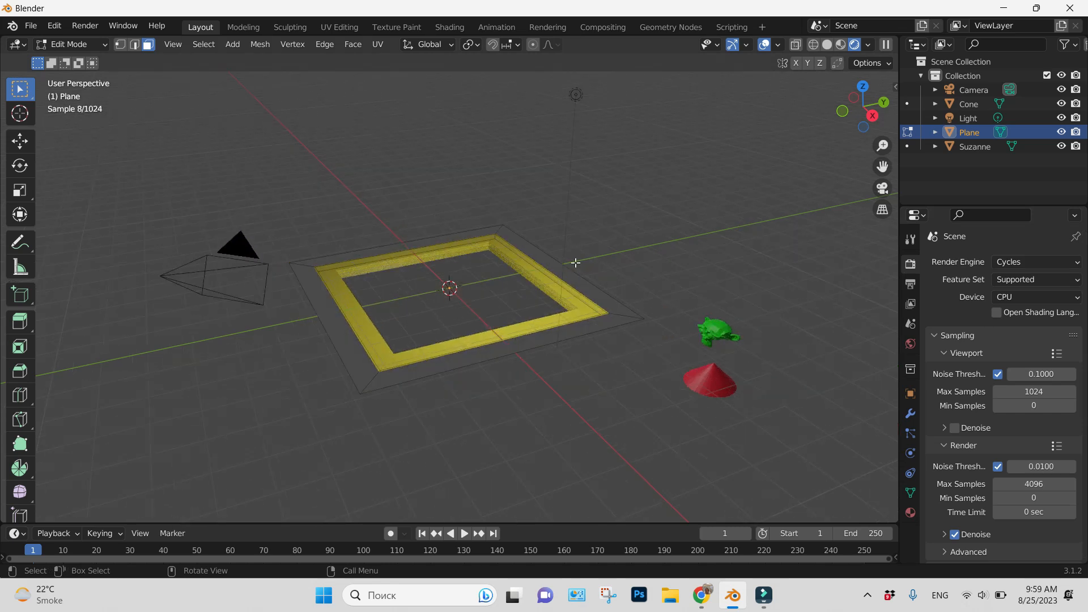
Stand the plane upright in Object Mode by rotating it around the global Y axis, finishing with a turn of about 76°
{"action": "key", "text": "Tab"}
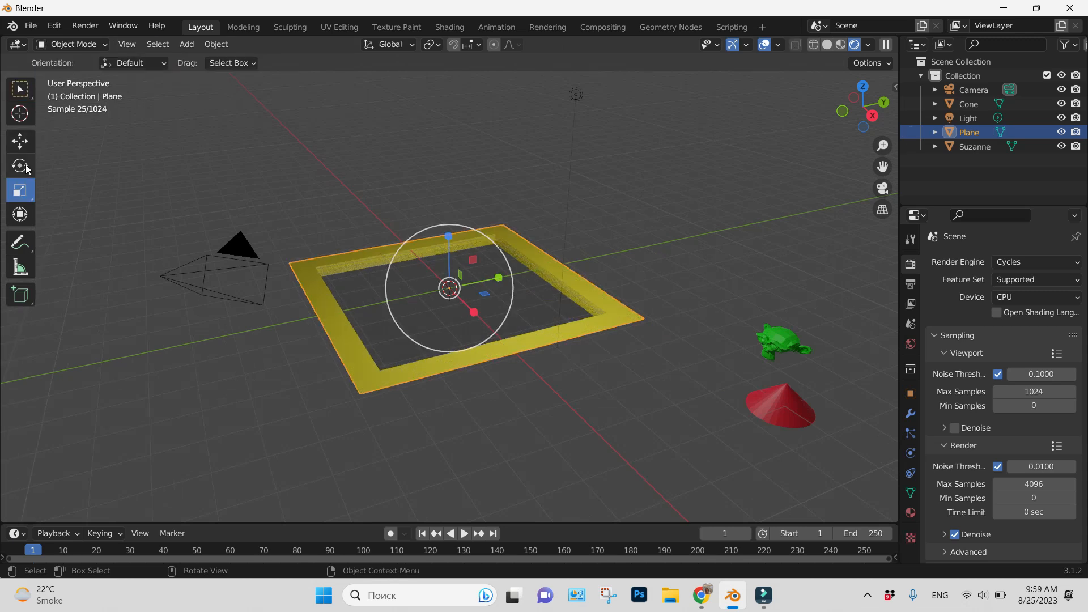
{"action": "left_click", "coordinate": [26, 168]}
{"action": "left_click_drag", "start_coordinate": [446, 235], "coordinate": [453, 252]}
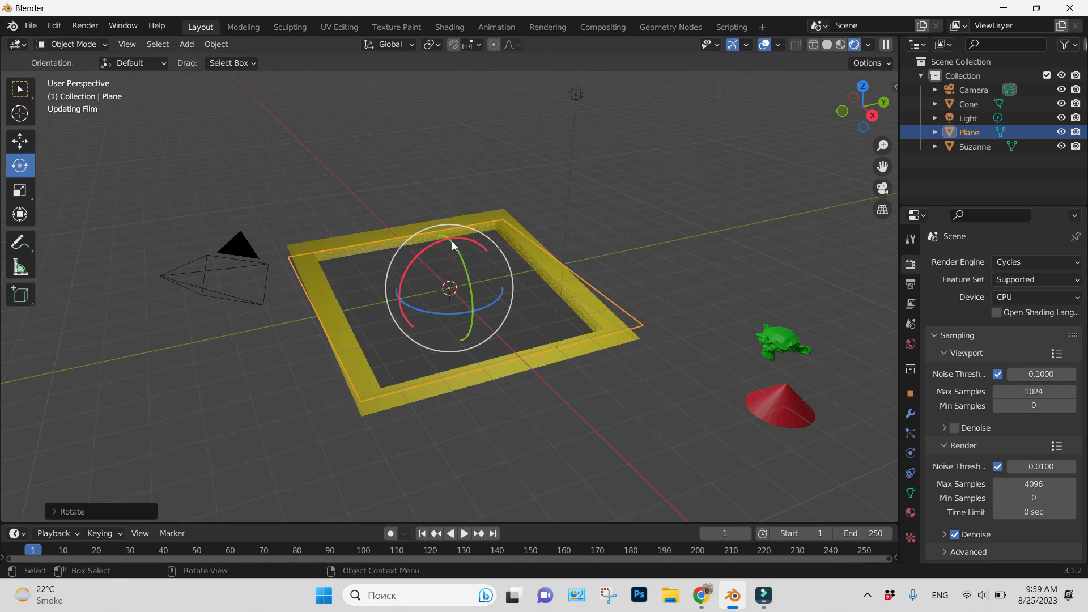
{"action": "left_click_drag", "start_coordinate": [474, 331], "coordinate": [342, 392]}
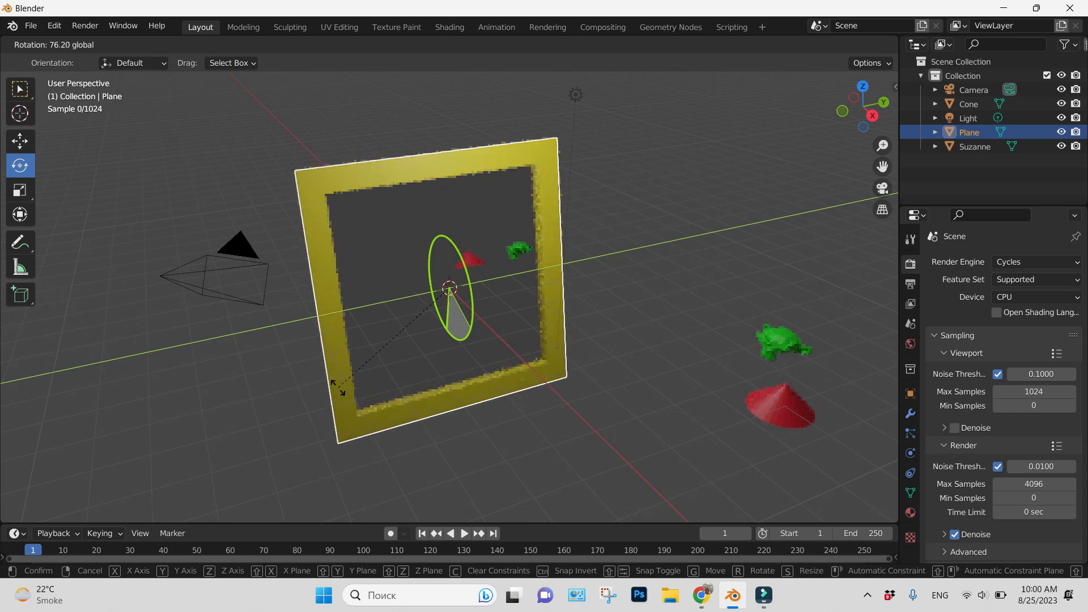
Widen the upright mirror frame along the Y axis and deselect it
{"action": "left_click", "coordinate": [435, 336]}
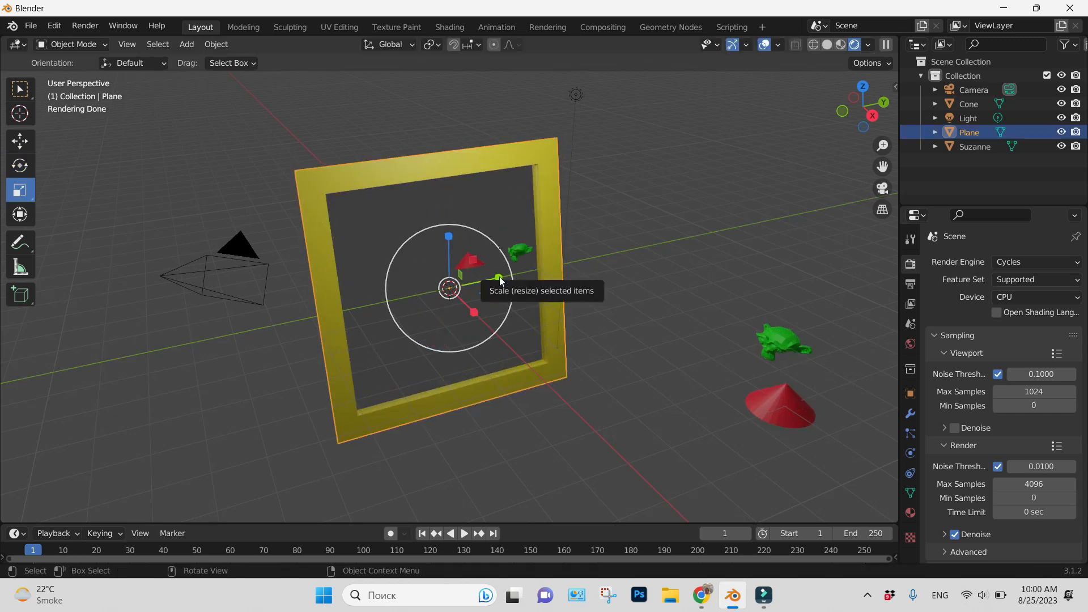
{"action": "left_click_drag", "start_coordinate": [499, 277], "coordinate": [554, 173]}
{"action": "left_click", "coordinate": [684, 261]}
Move the green monkey in front of the mirror, close beside the red cone
{"action": "key", "text": "shift+space"}
{"action": "key", "text": "g"}
{"action": "left_click", "coordinate": [779, 342]}
{"action": "left_click_drag", "start_coordinate": [778, 343], "coordinate": [671, 438]}
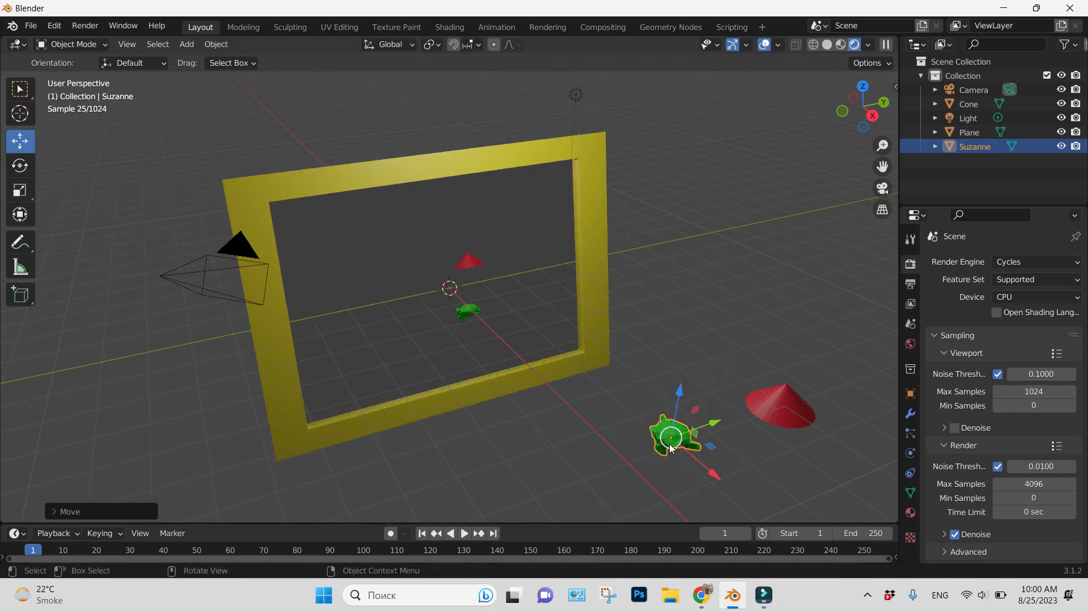
{"action": "left_click_drag", "start_coordinate": [668, 443], "coordinate": [706, 395]}
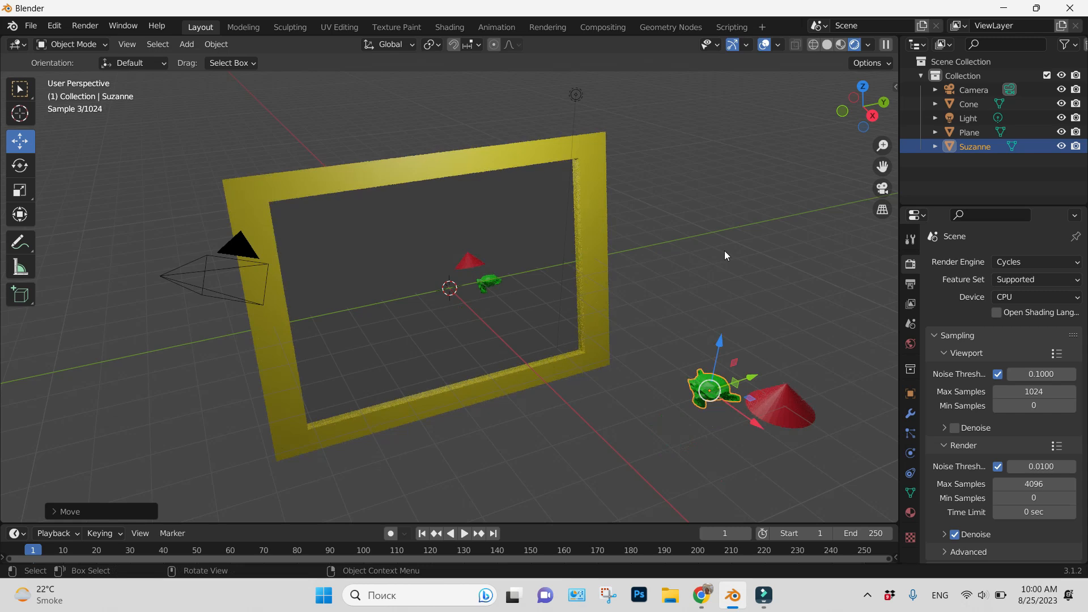
{"action": "scroll", "coordinate": [746, 252], "scroll_direction": "down", "scroll_amount": 3}
{"action": "scroll", "coordinate": [746, 247], "scroll_direction": "up", "scroll_amount": 4}
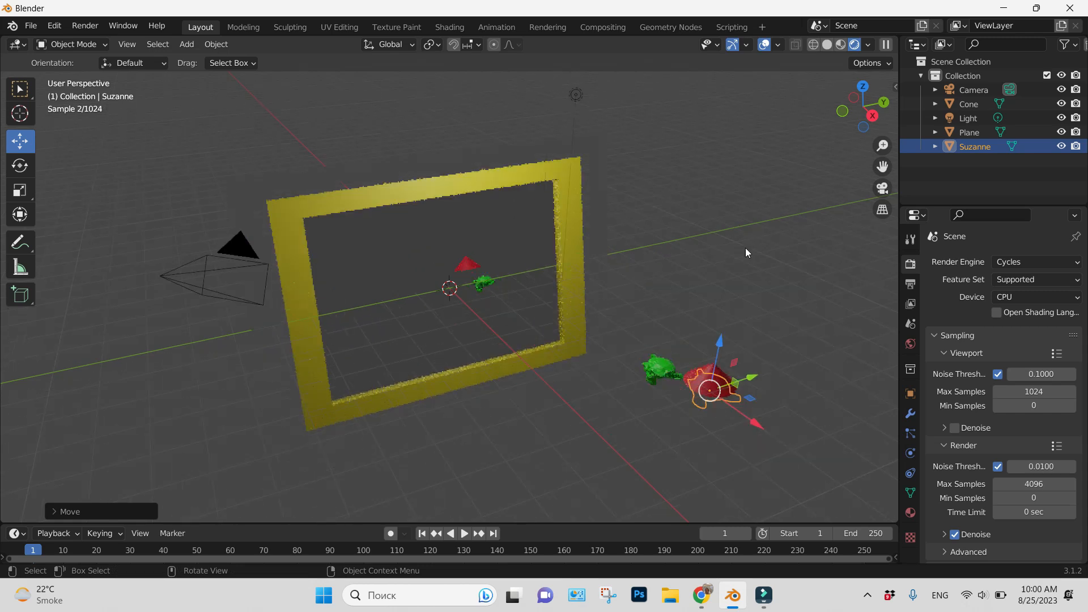